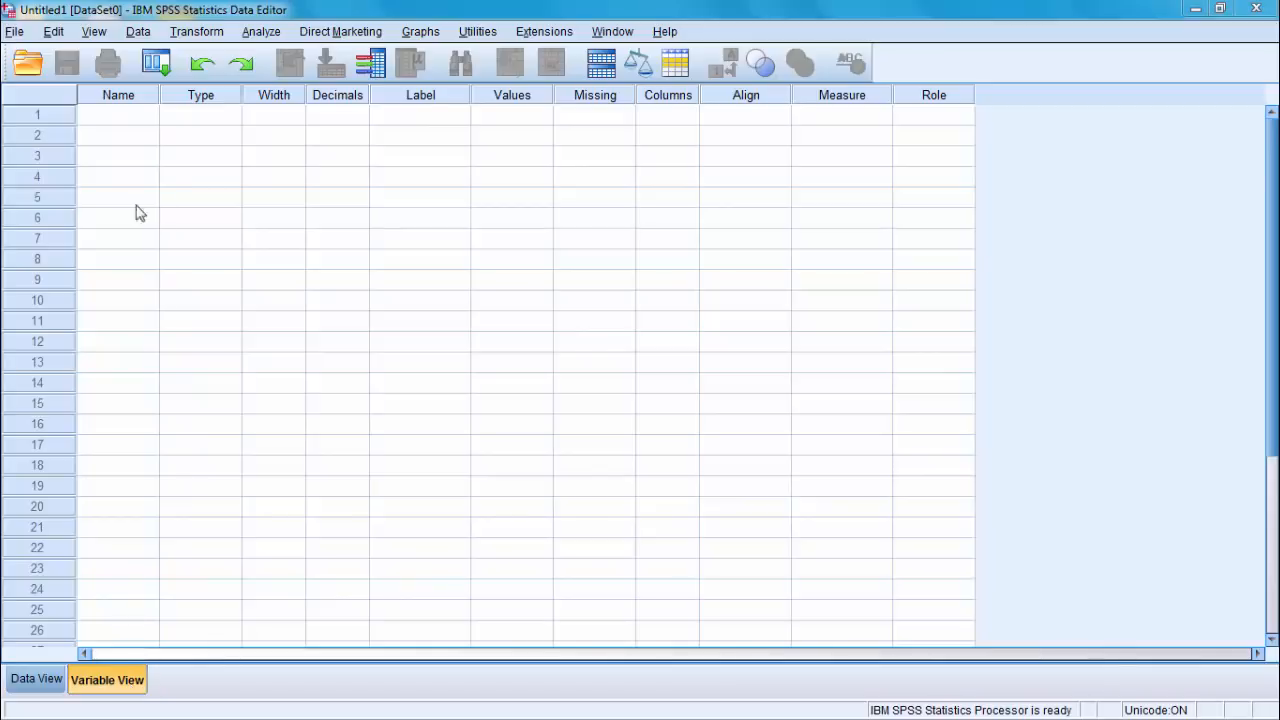
# Step: Define the first variable in the empty variable list with the name "ethicity"
pyautogui.click(138, 95)
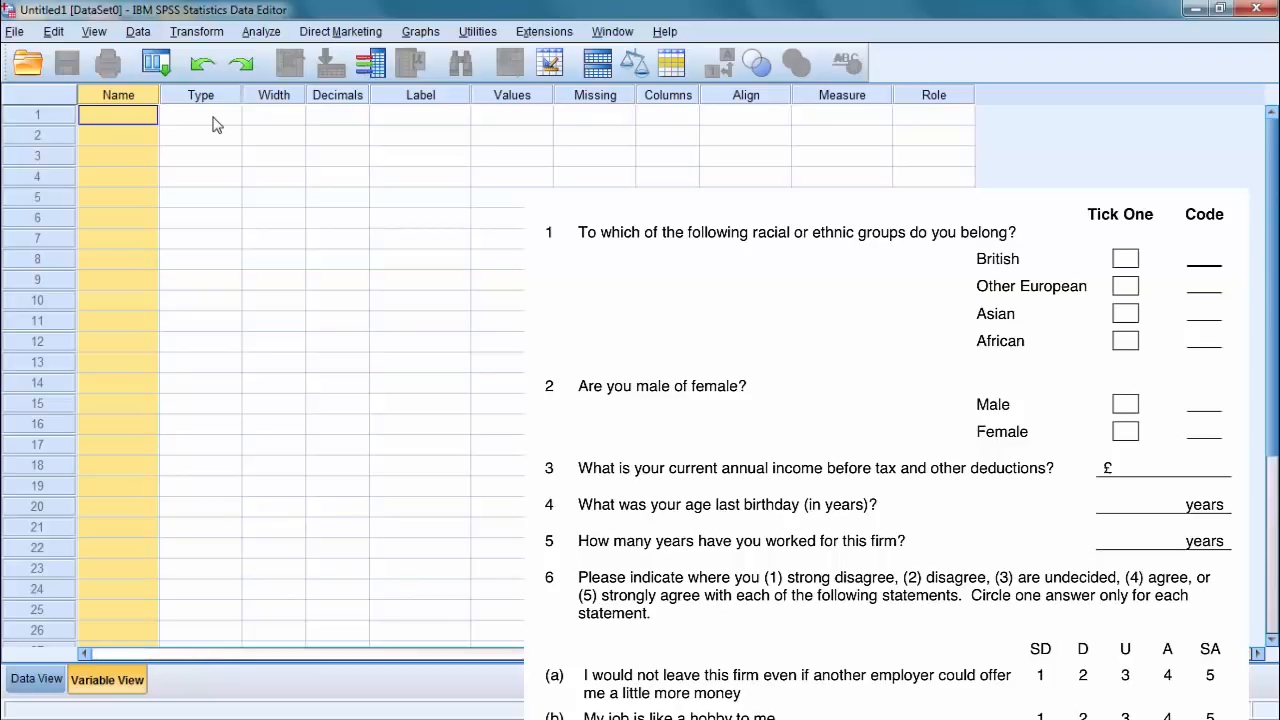
pyautogui.click(121, 117)
pyautogui.write('e')
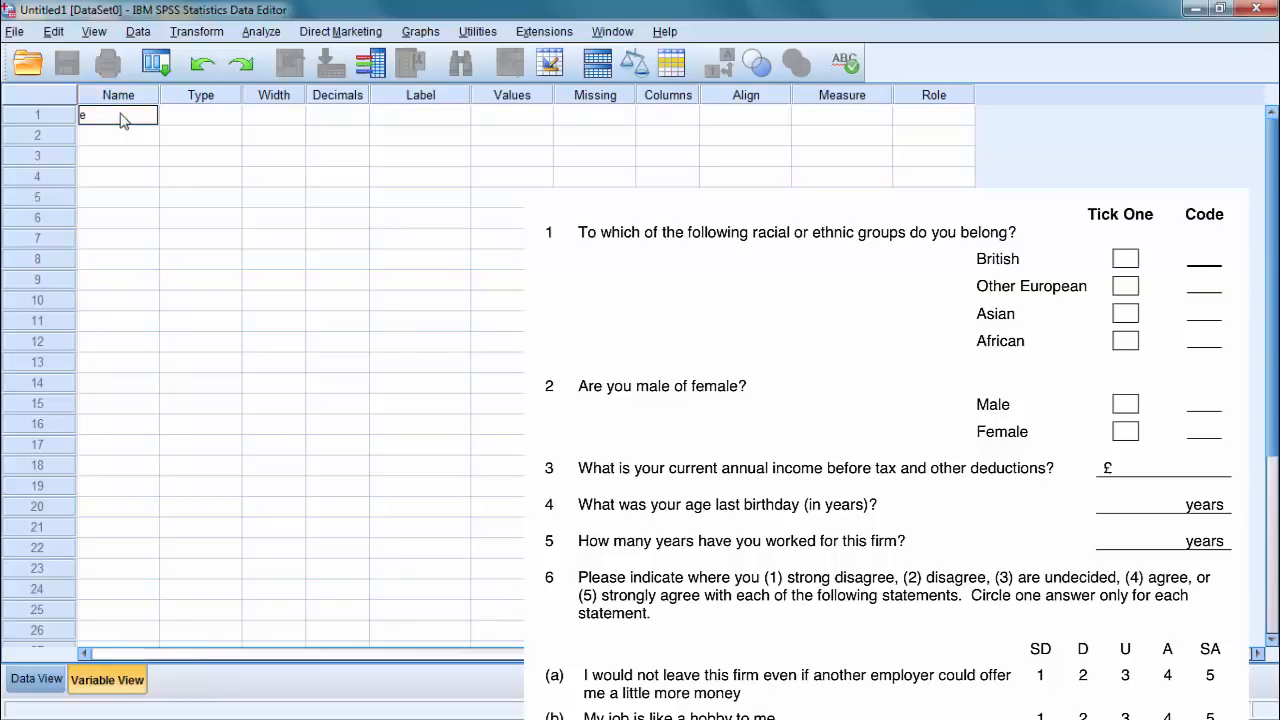
pyautogui.write('thicity')
pyautogui.click(145, 142)
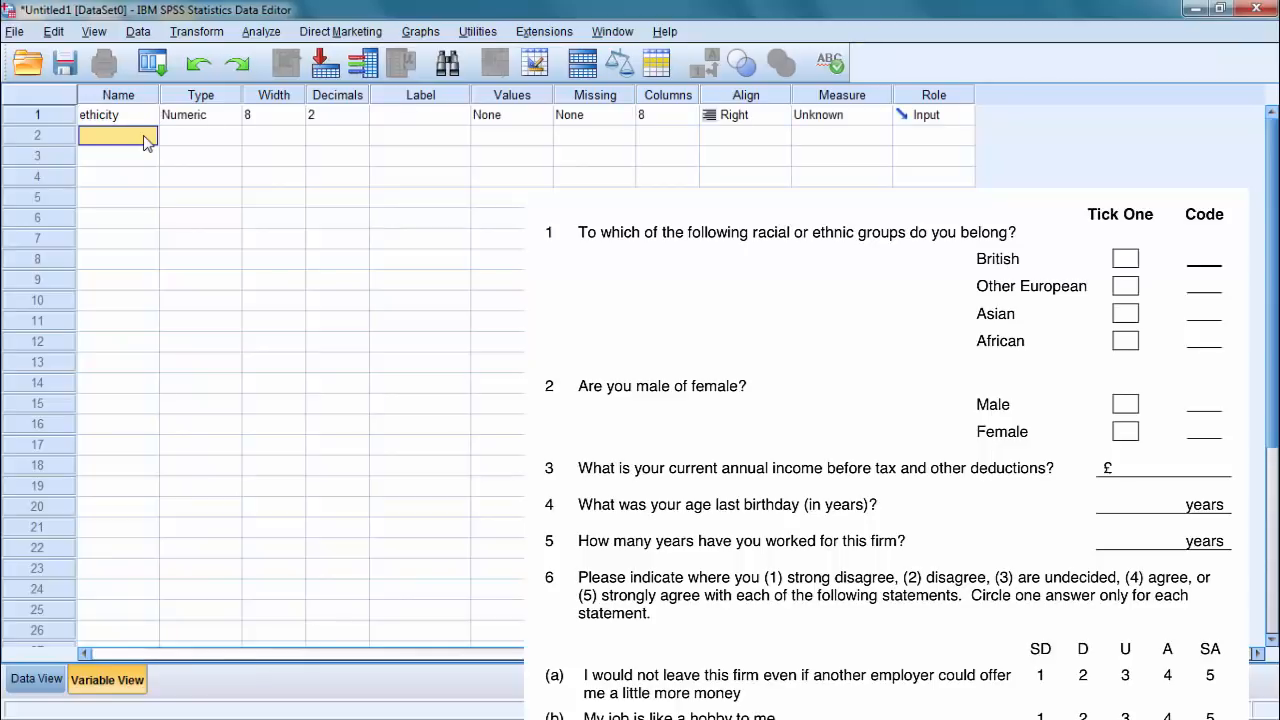
pyautogui.click(40, 116)
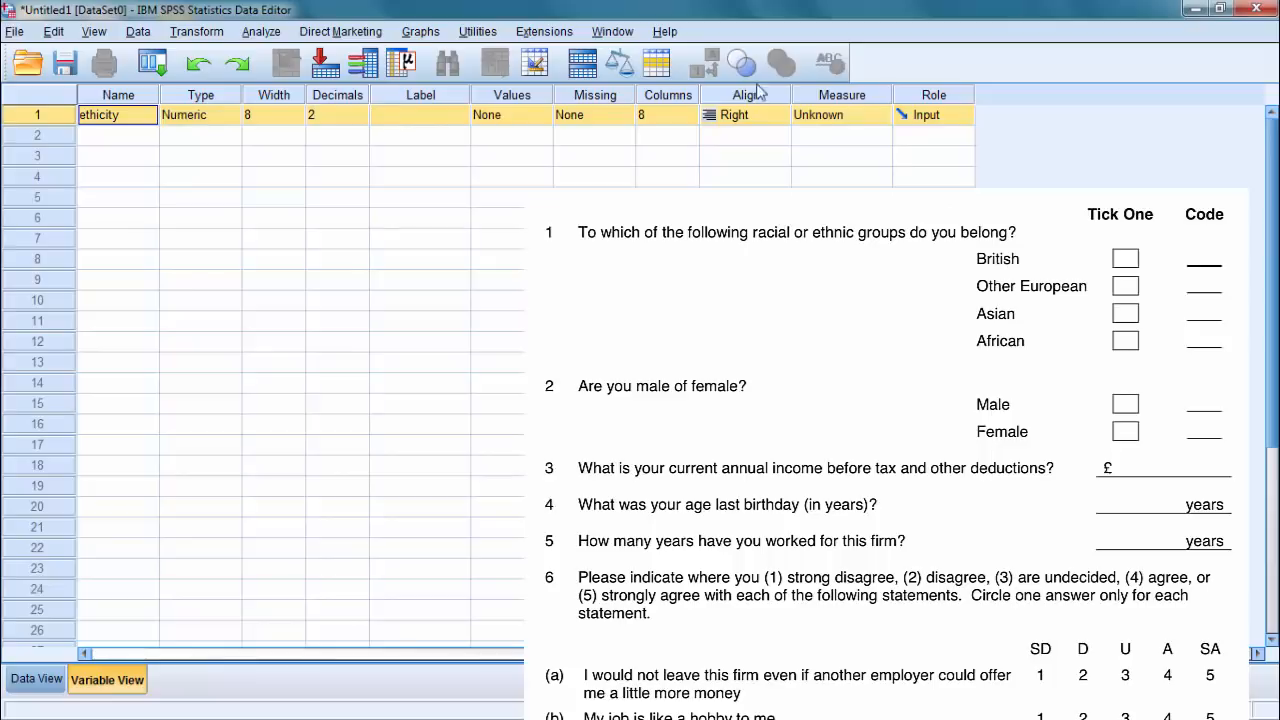
# Step: Add the second and third variables, named "gender" and "income"
pyautogui.click(142, 139)
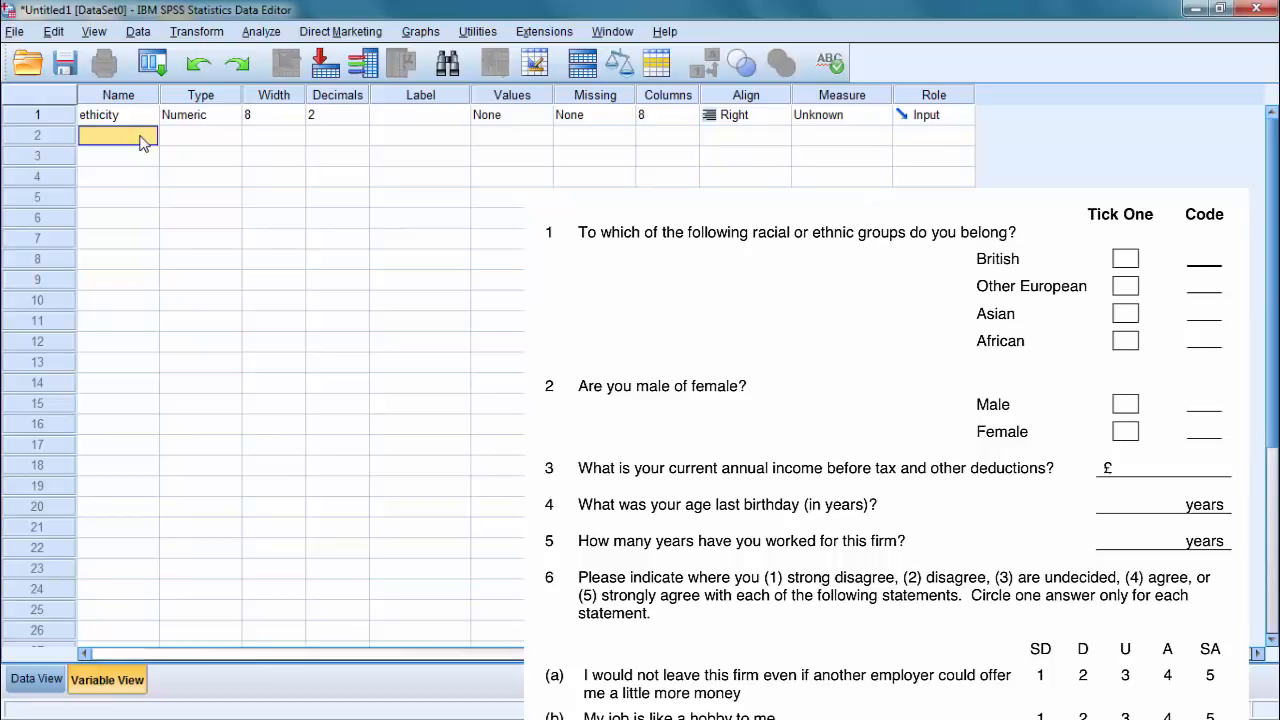
pyautogui.write('gender')
pyautogui.click(128, 162)
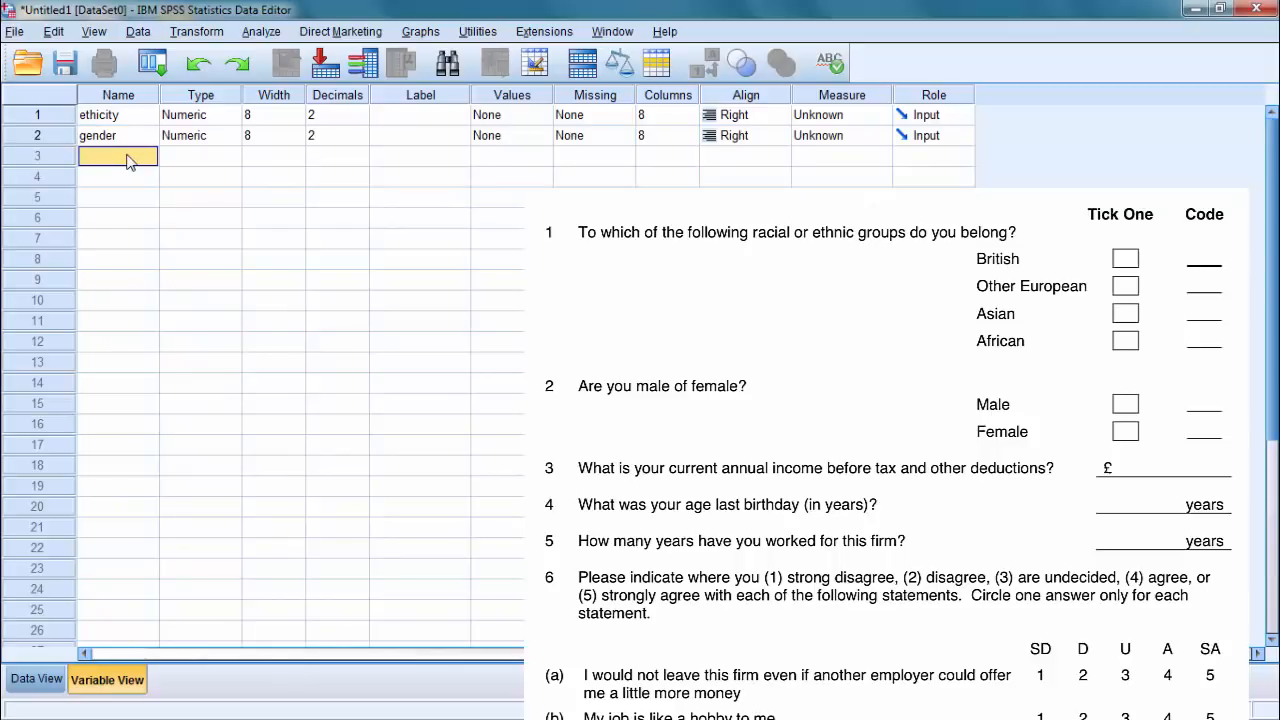
pyautogui.click(128, 162)
pyautogui.write('income')
pyautogui.click(103, 183)
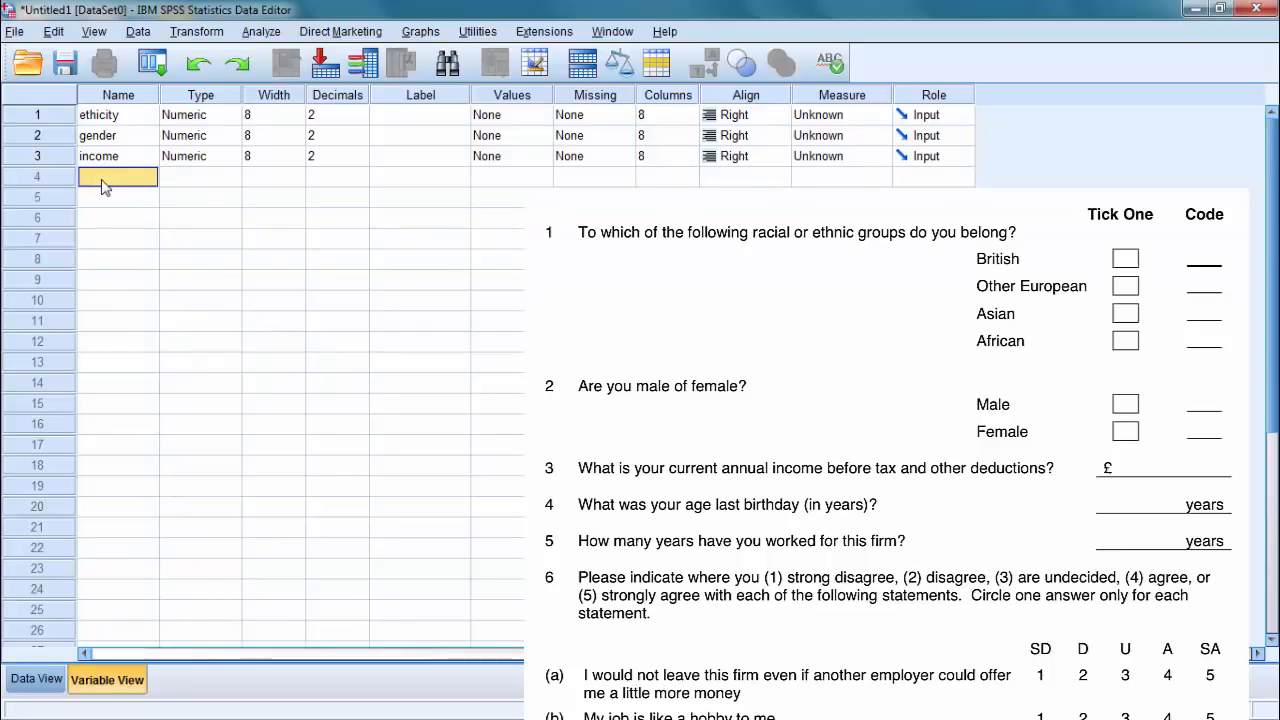
# Step: Add the fourth, fifth and sixth variables, named "age", "years" and "commitement"
pyautogui.write('age')
pyautogui.click(109, 203)
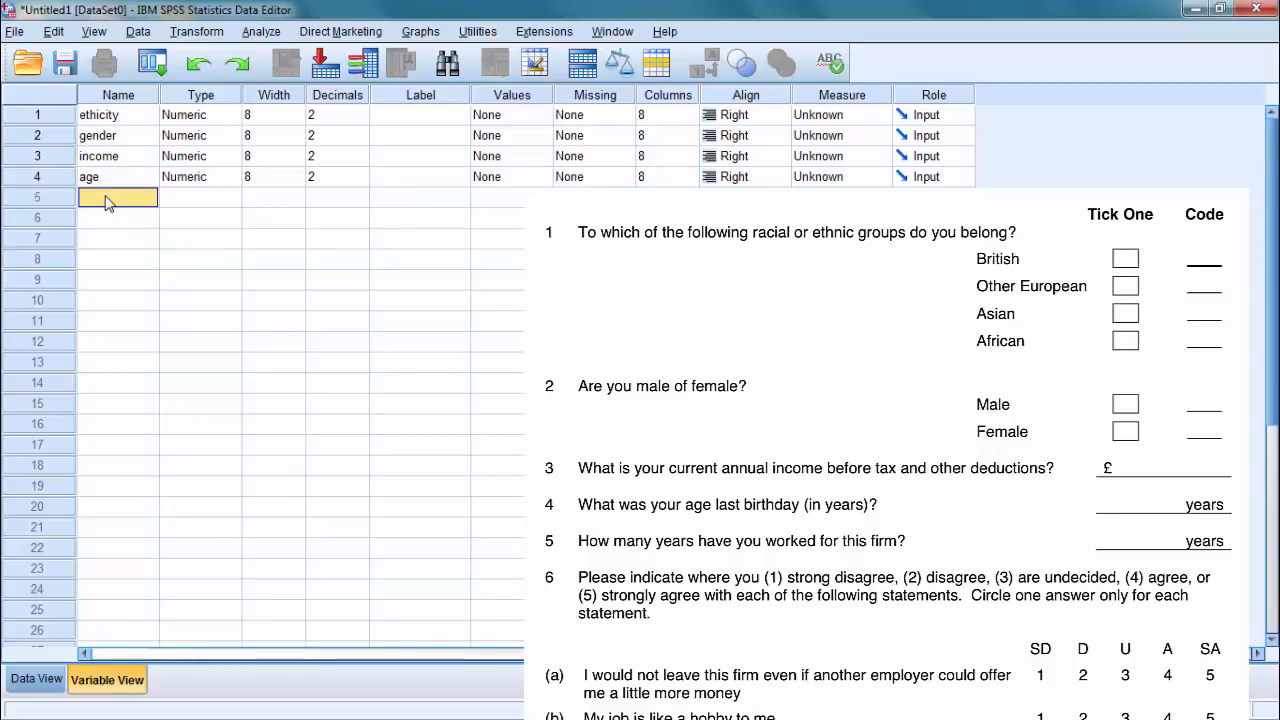
pyautogui.write('years')
pyautogui.click(113, 218)
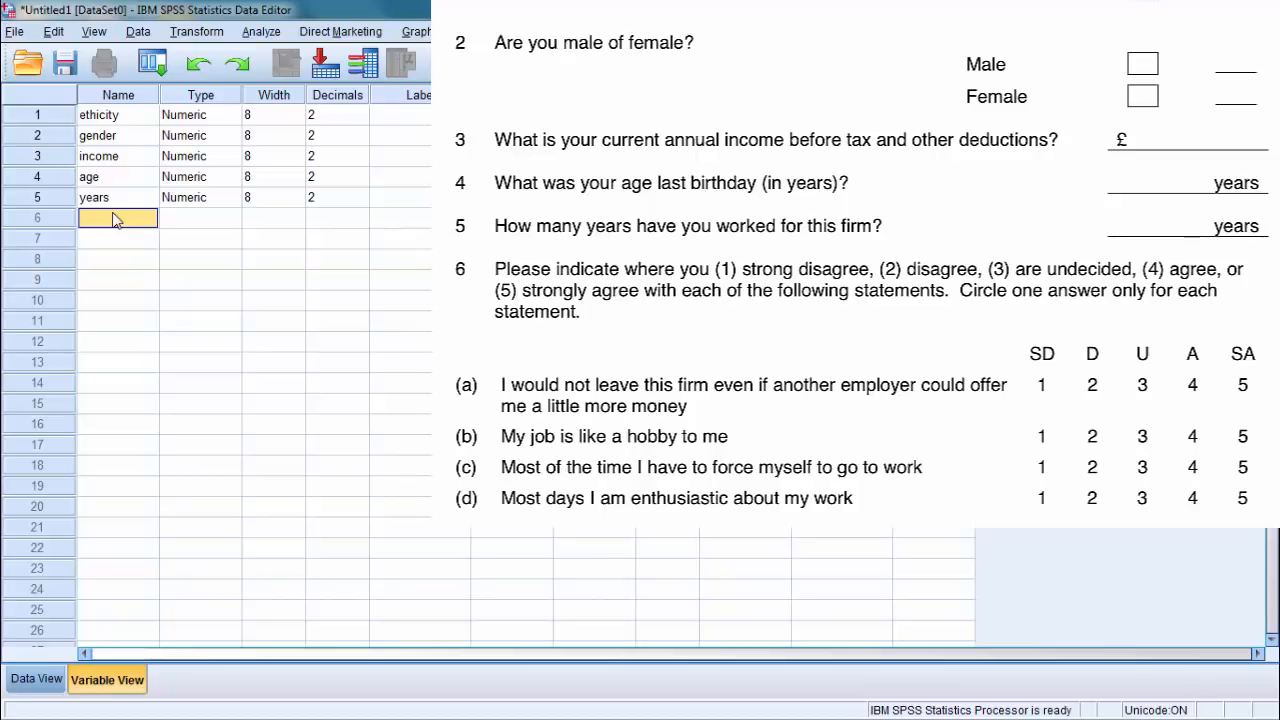
pyautogui.write('commitement')
pyautogui.click(121, 239)
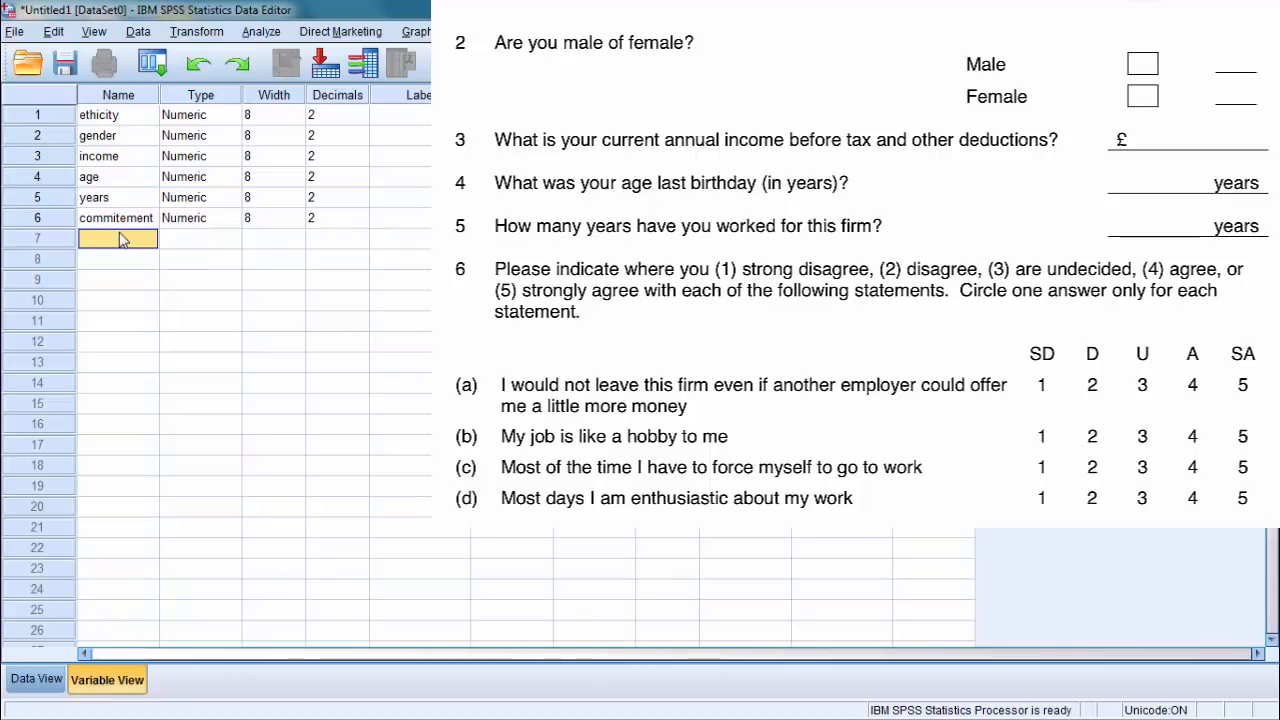
# Step: Add three satisfaction variables in rows 7 to 9, named "satisf1", "satisf2" and "satisf3"
pyautogui.write('satisf')
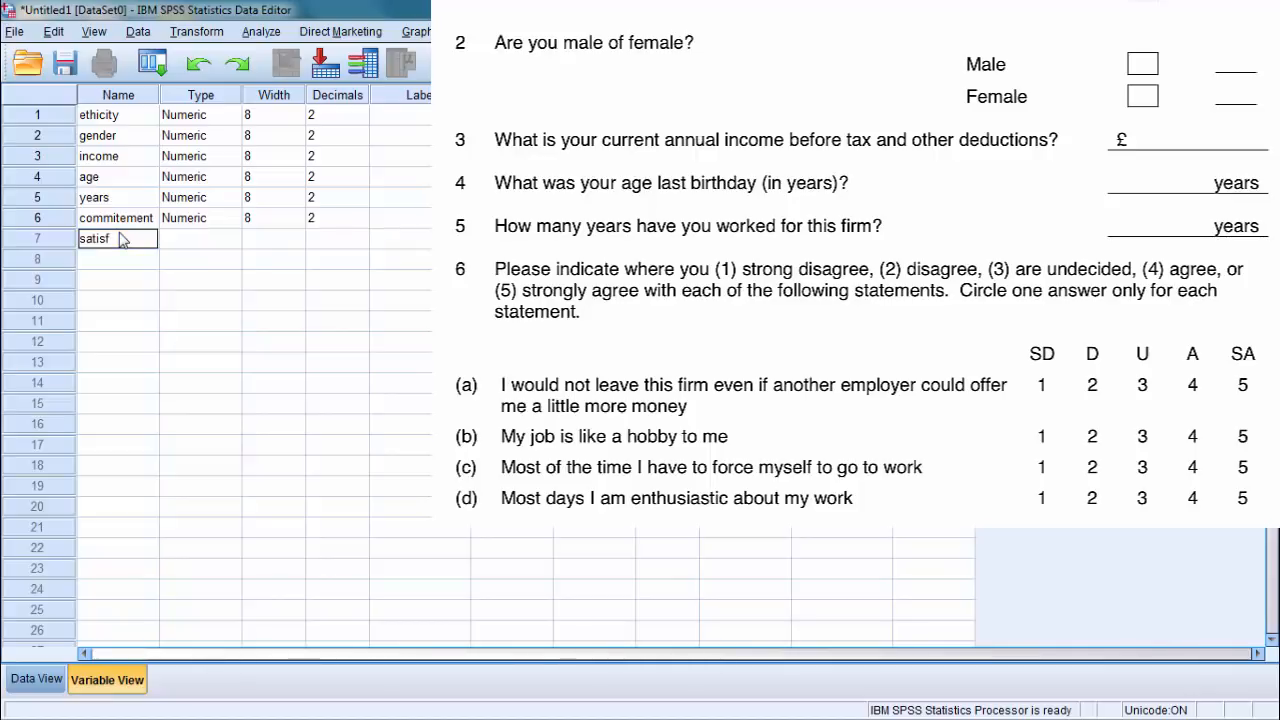
pyautogui.write('1')
pyautogui.click(122, 260)
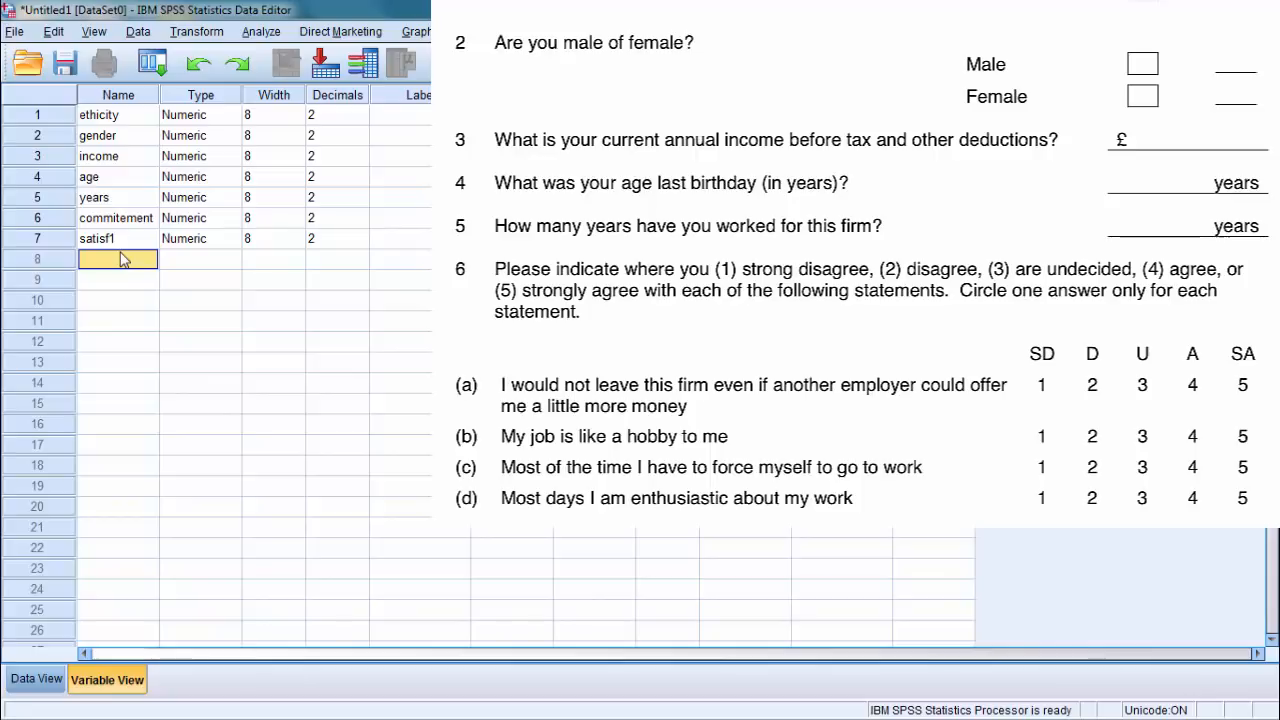
pyautogui.write('satisf2')
pyautogui.press('Return')
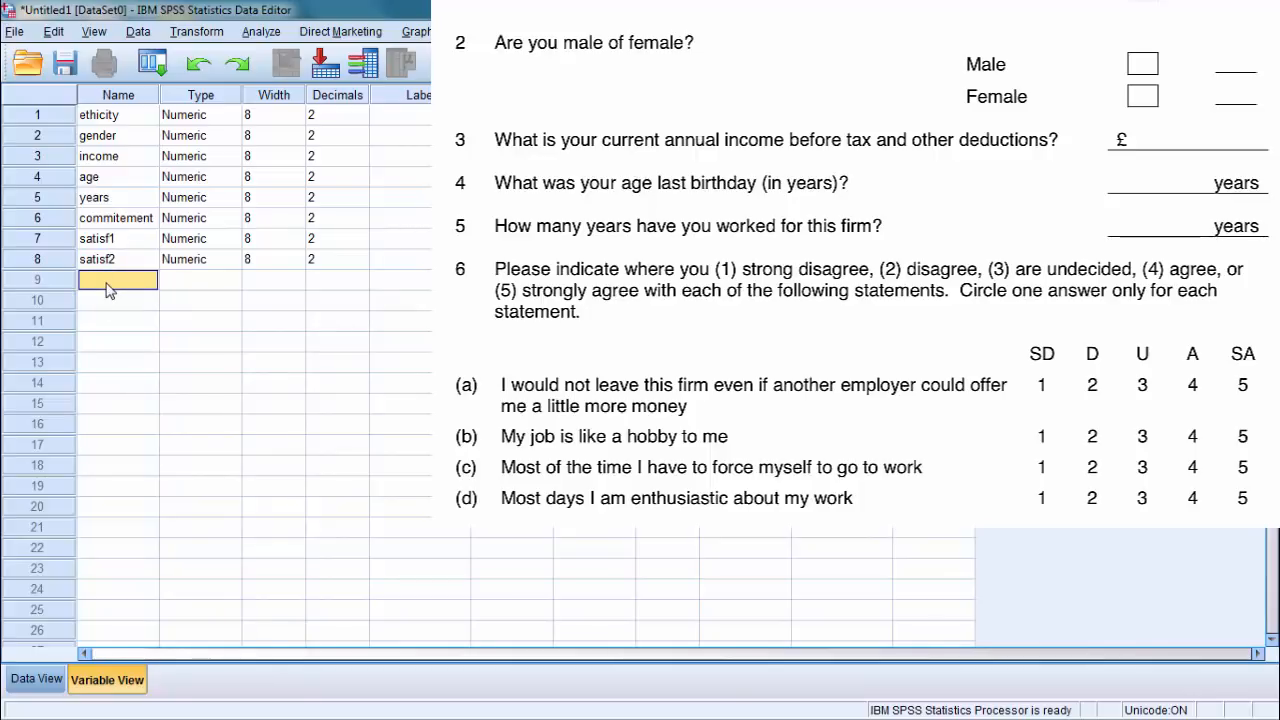
pyautogui.write('satisf3')
pyautogui.click(189, 288)
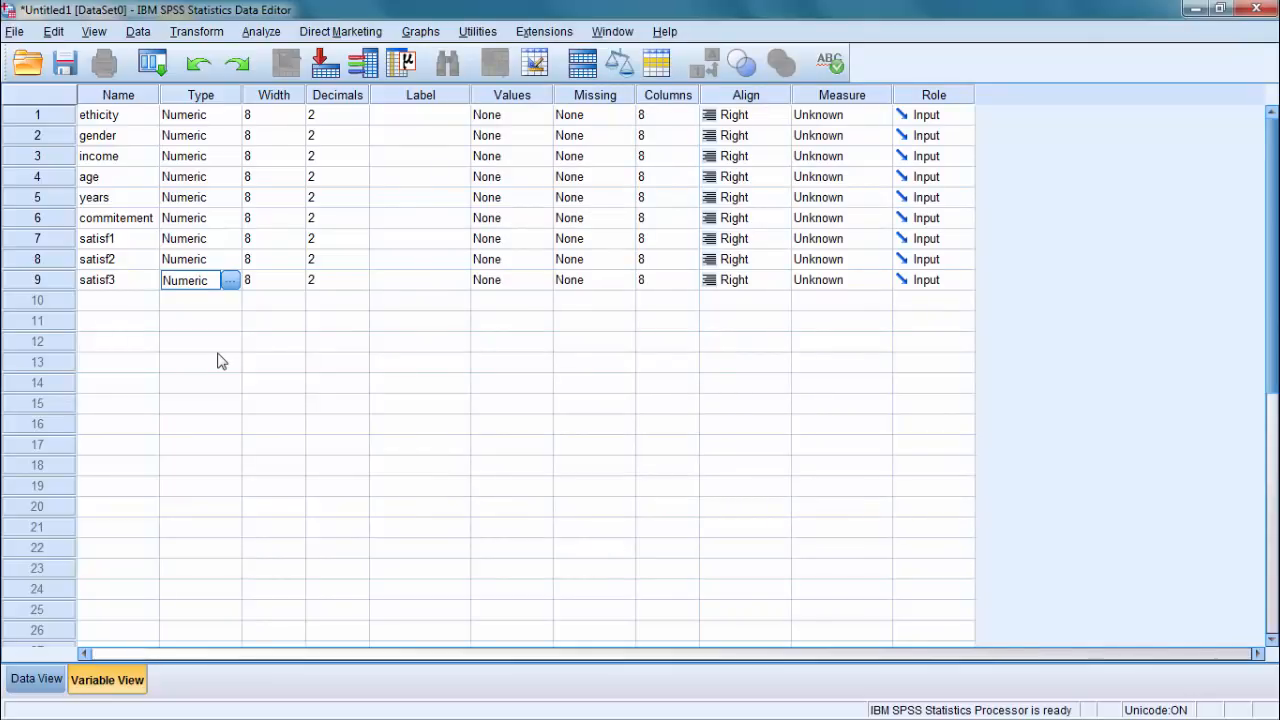
# Step: Give the gender variable the label "are you male or female"
pyautogui.click(37, 136)
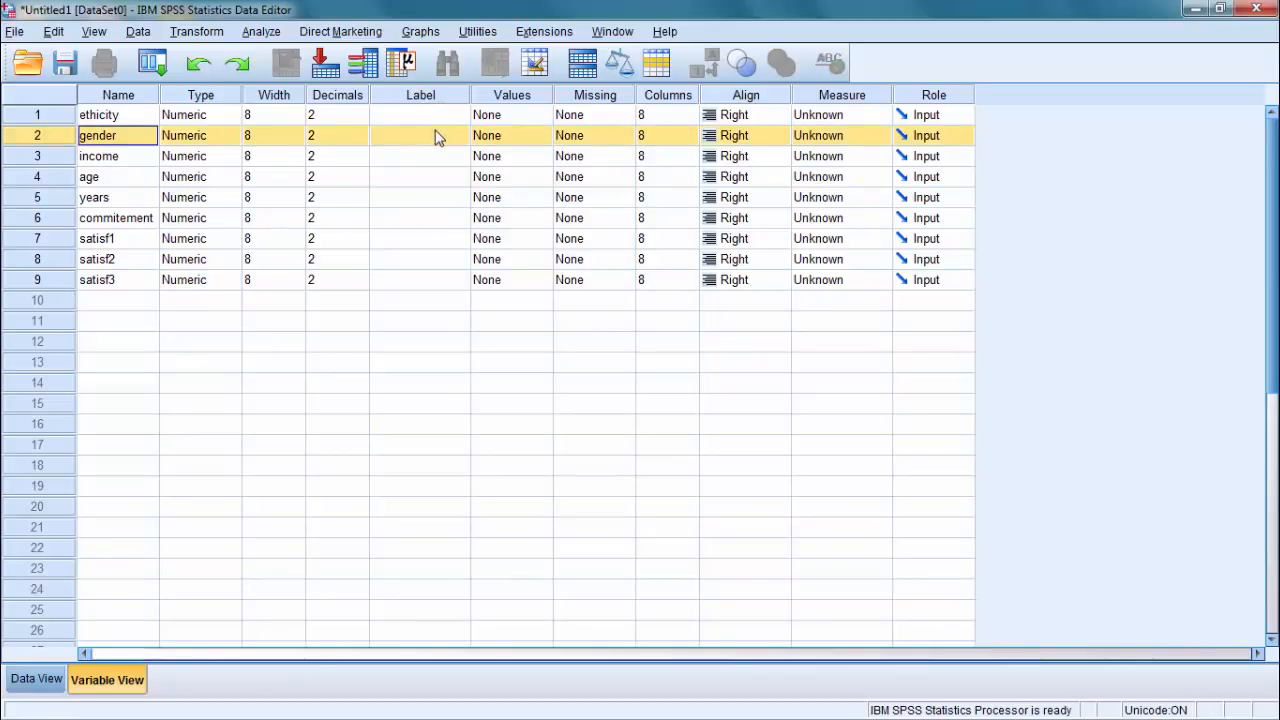
pyautogui.click(437, 136)
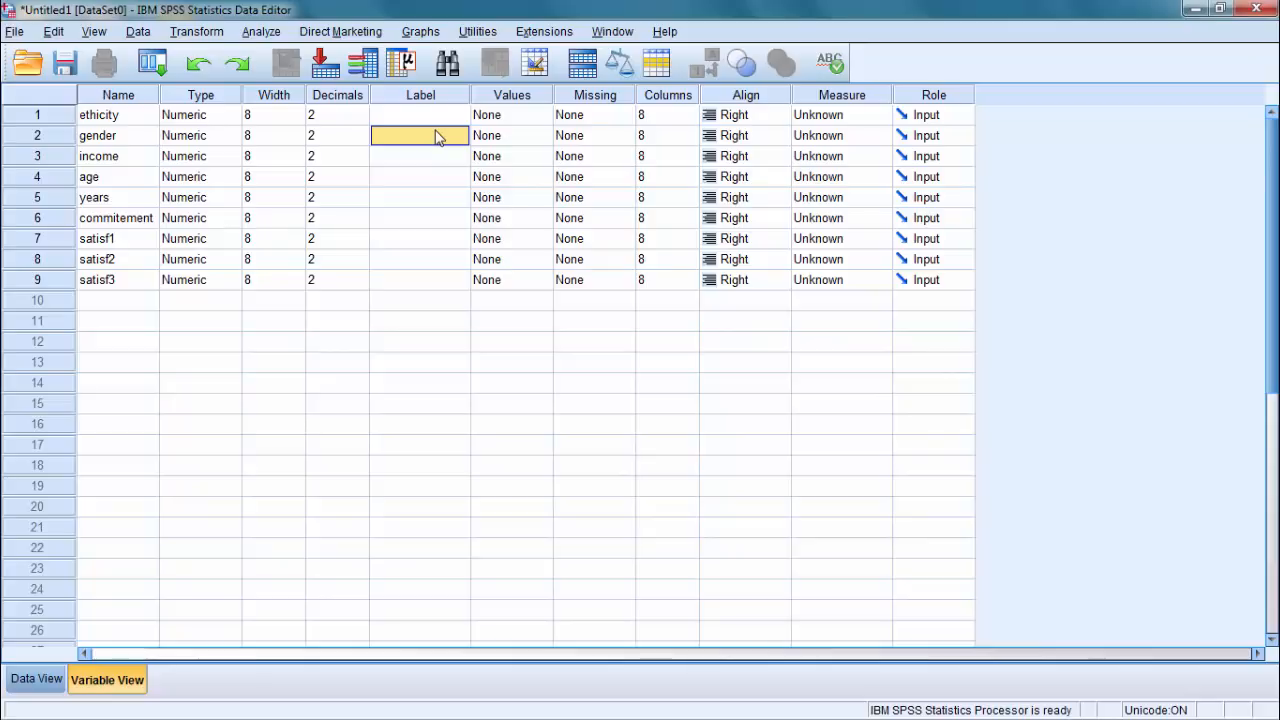
pyautogui.write('are you ma')
pyautogui.write('l')
pyautogui.write('e or femal')
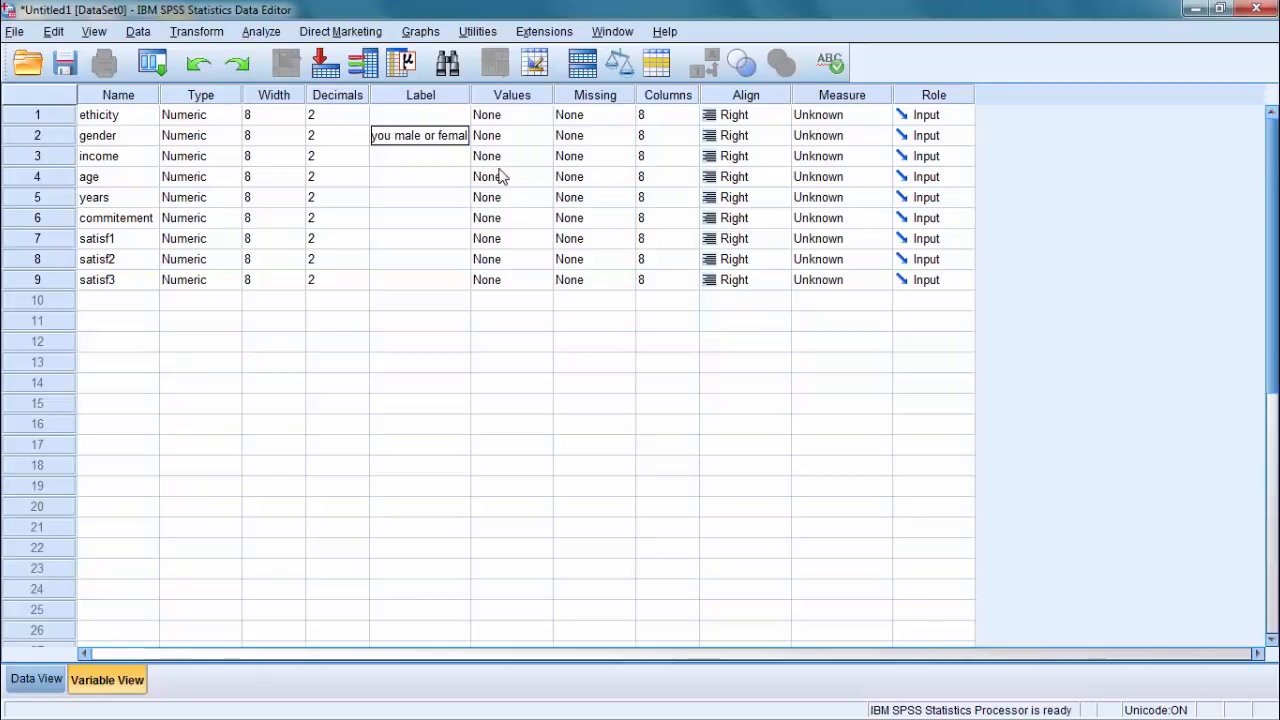
pyautogui.write('e')
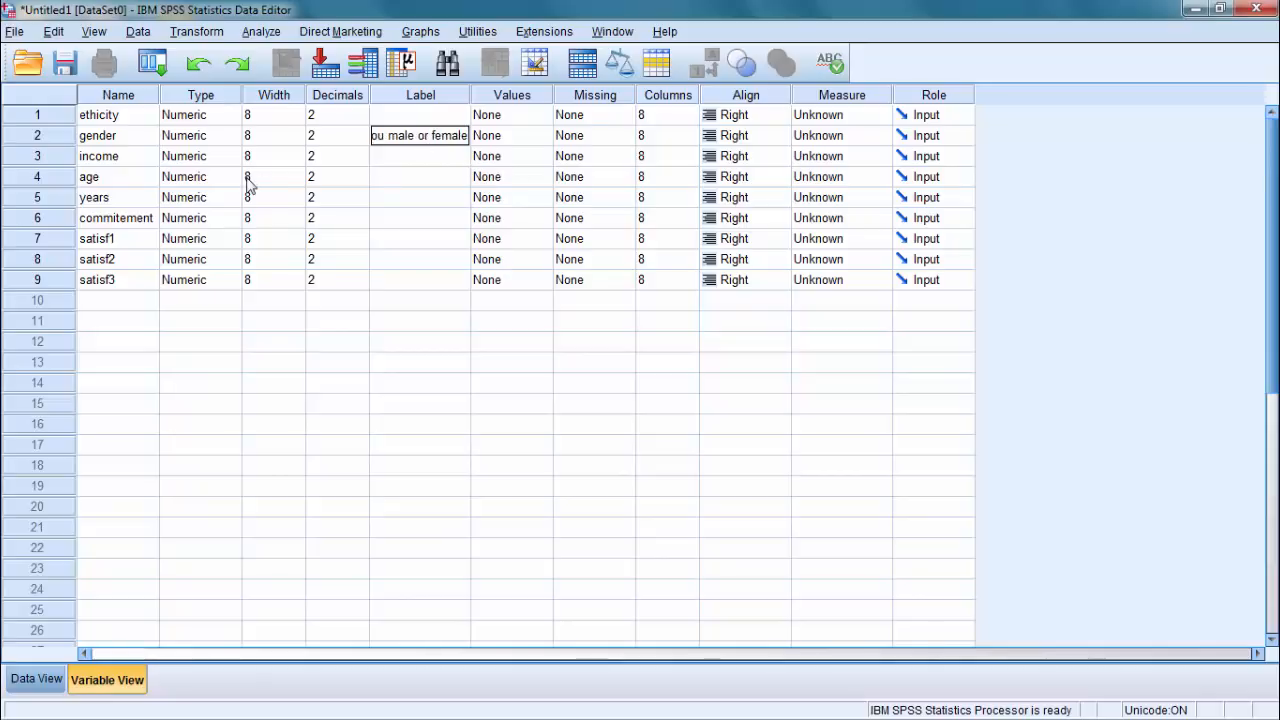
pyautogui.click(104, 140)
pyautogui.click(528, 140)
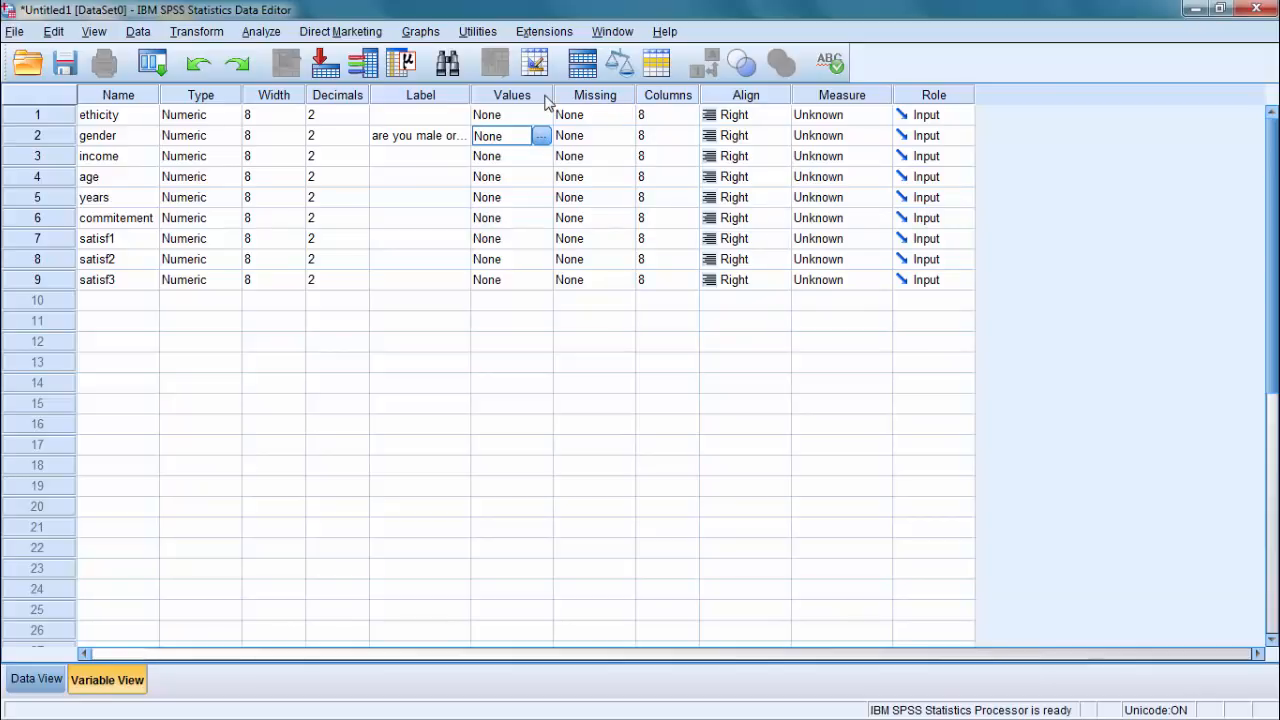
pyautogui.click(547, 96)
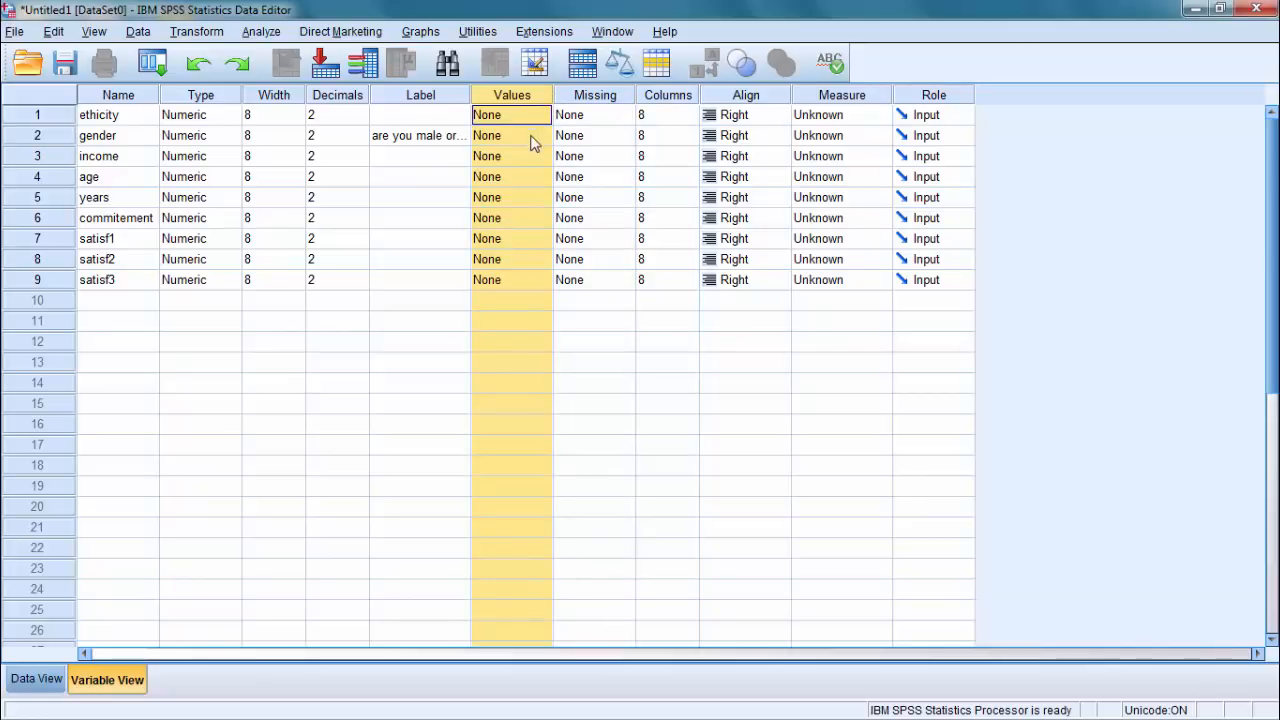
pyautogui.click(539, 137)
pyautogui.click(544, 135)
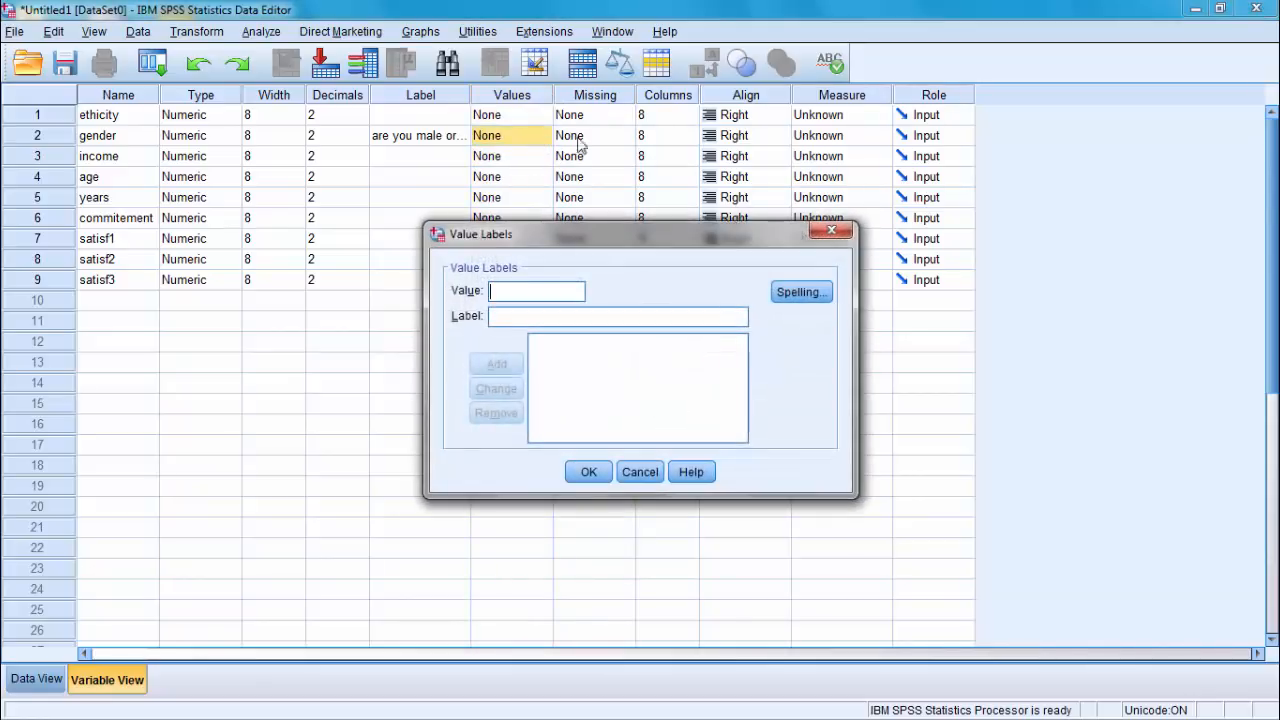
pyautogui.click(832, 227)
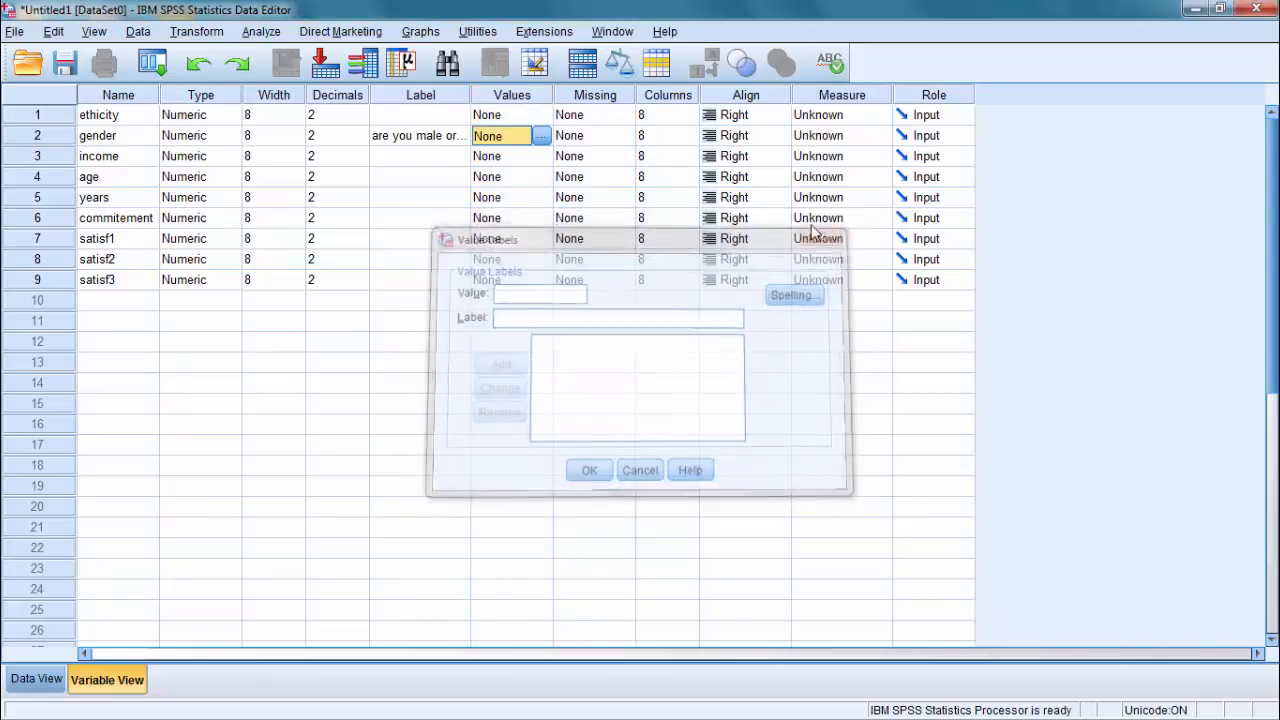
# Step: Define the value labels of the gender variable as 1 = "male" and 2 = "female"
pyautogui.click(541, 137)
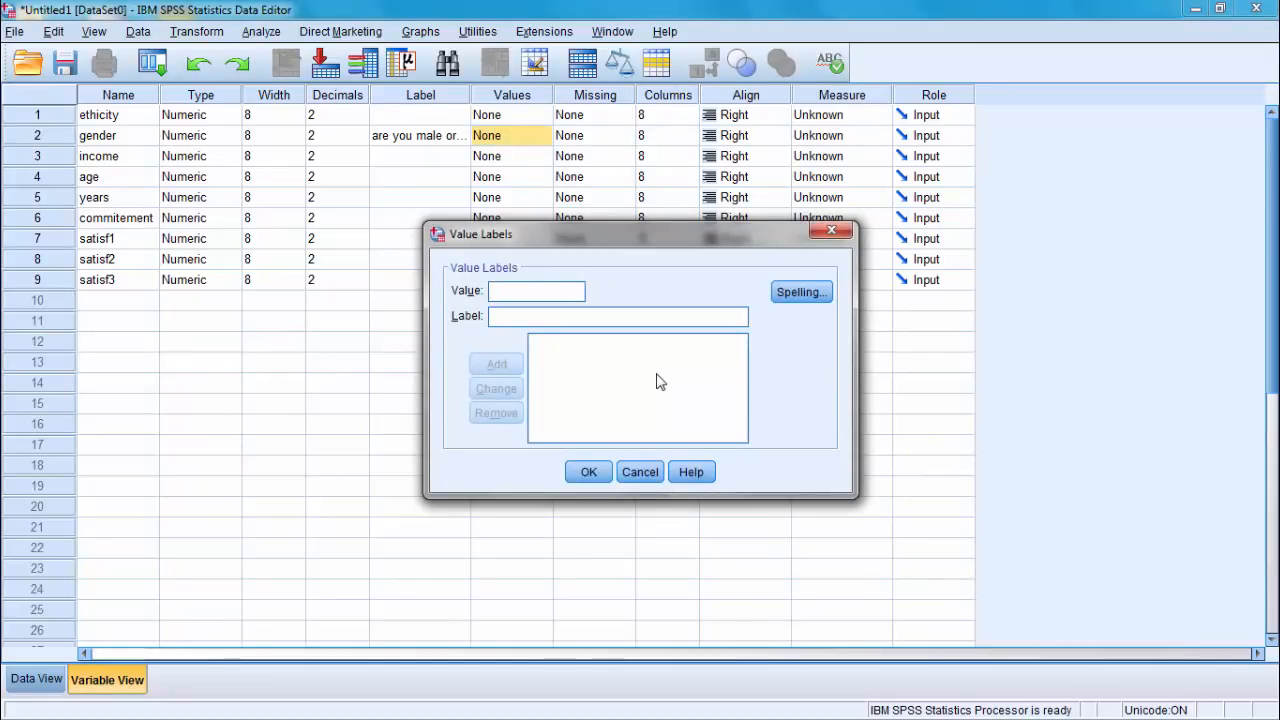
pyautogui.write('1')
pyautogui.click(508, 318)
pyautogui.write('male')
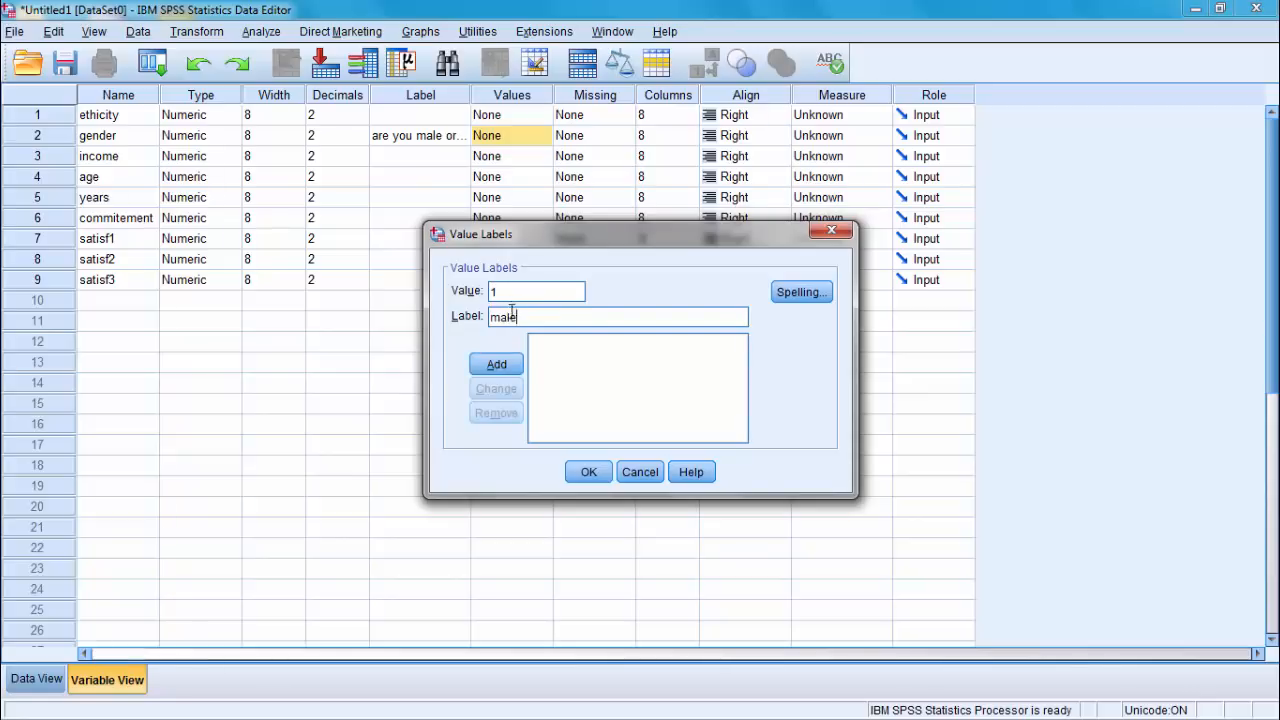
pyautogui.click(496, 364)
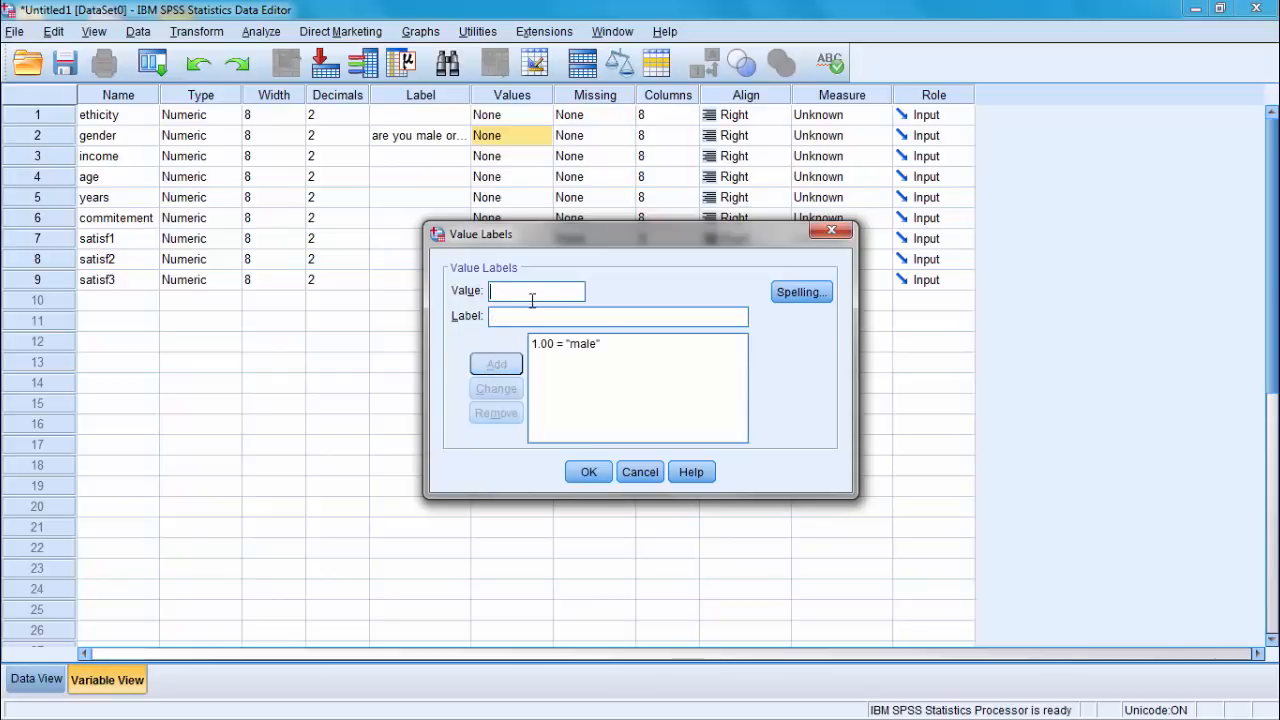
pyautogui.write('2')
pyautogui.click(513, 317)
pyautogui.write('female')
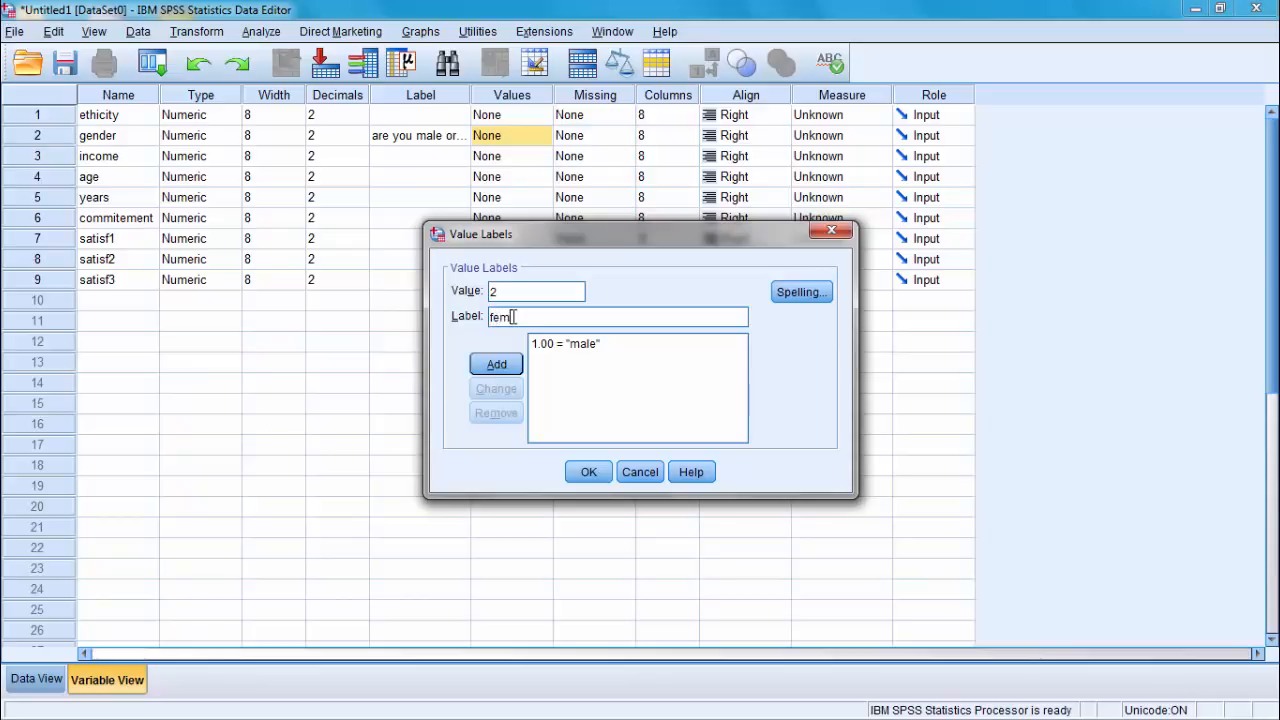
pyautogui.click(496, 364)
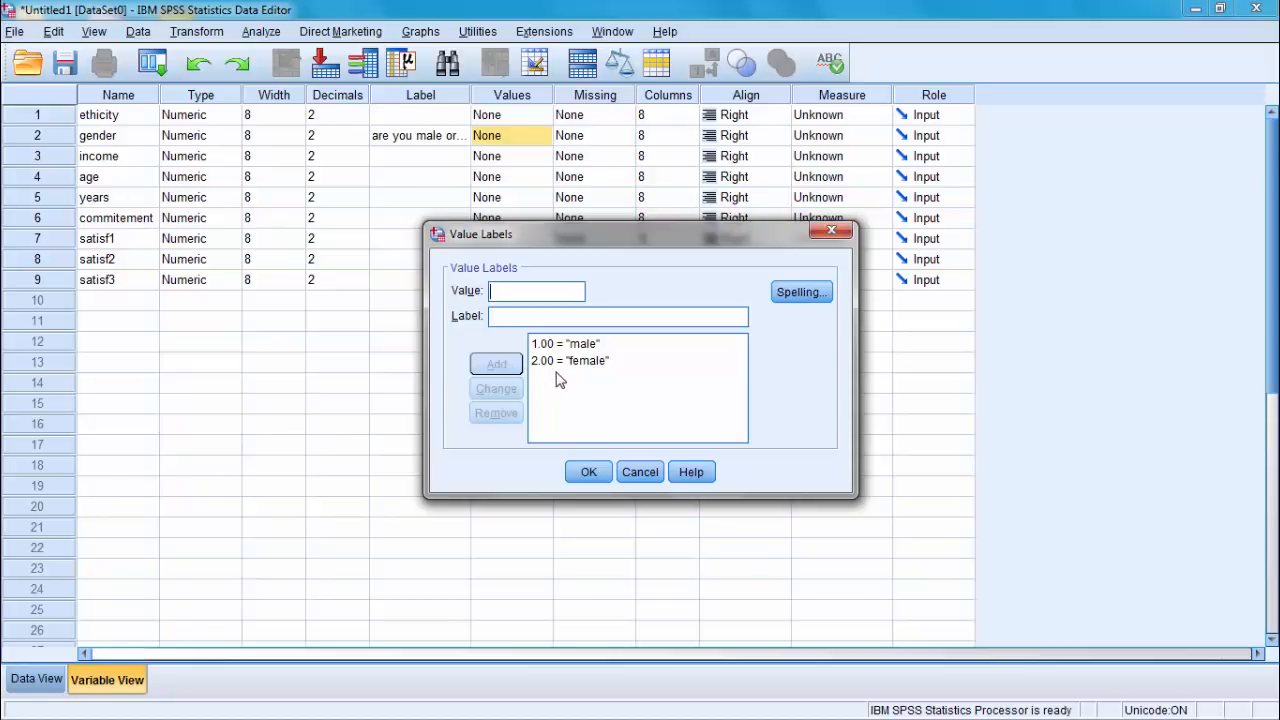
pyautogui.click(586, 472)
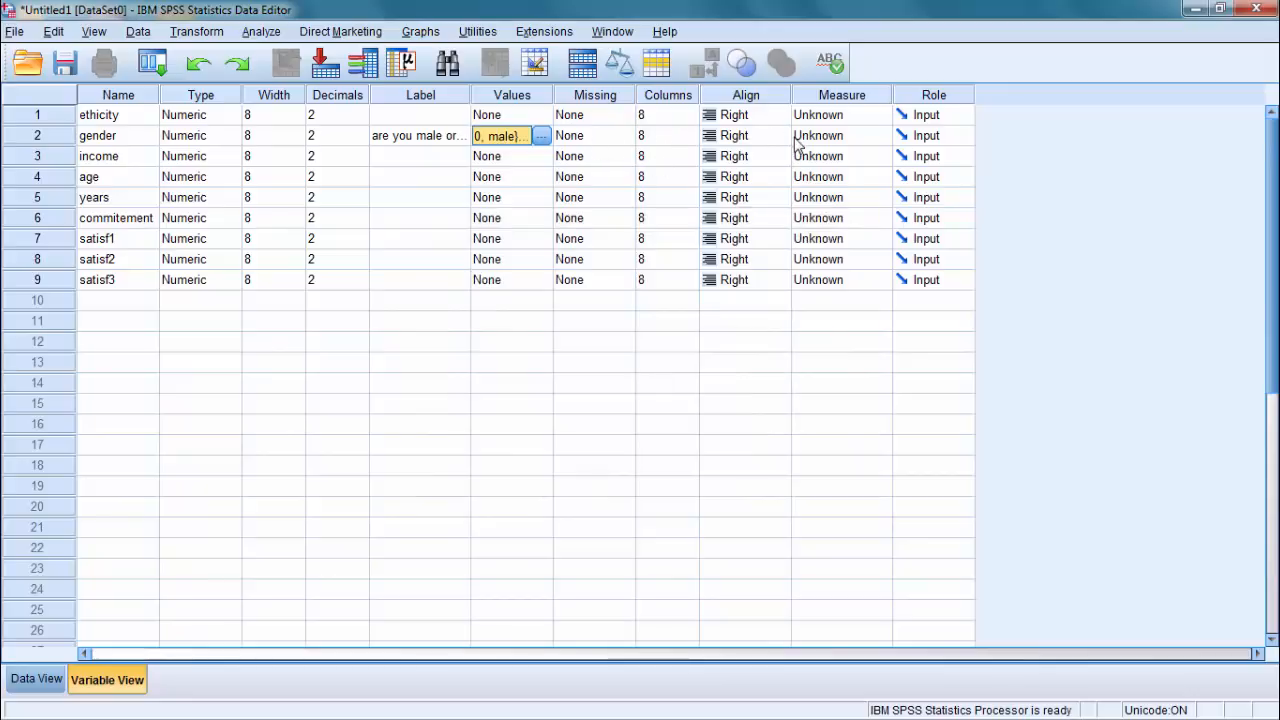
# Step: Set the measurement level of the gender variable to Nominal
pyautogui.click(876, 96)
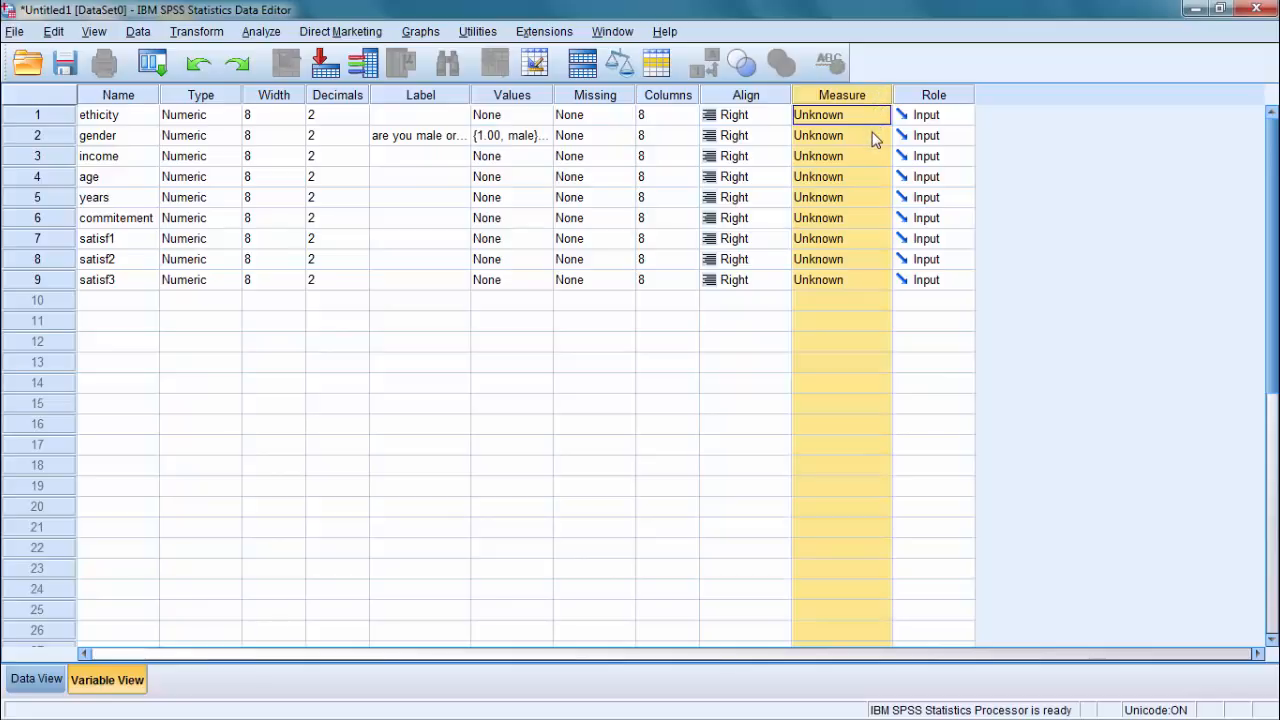
pyautogui.click(876, 137)
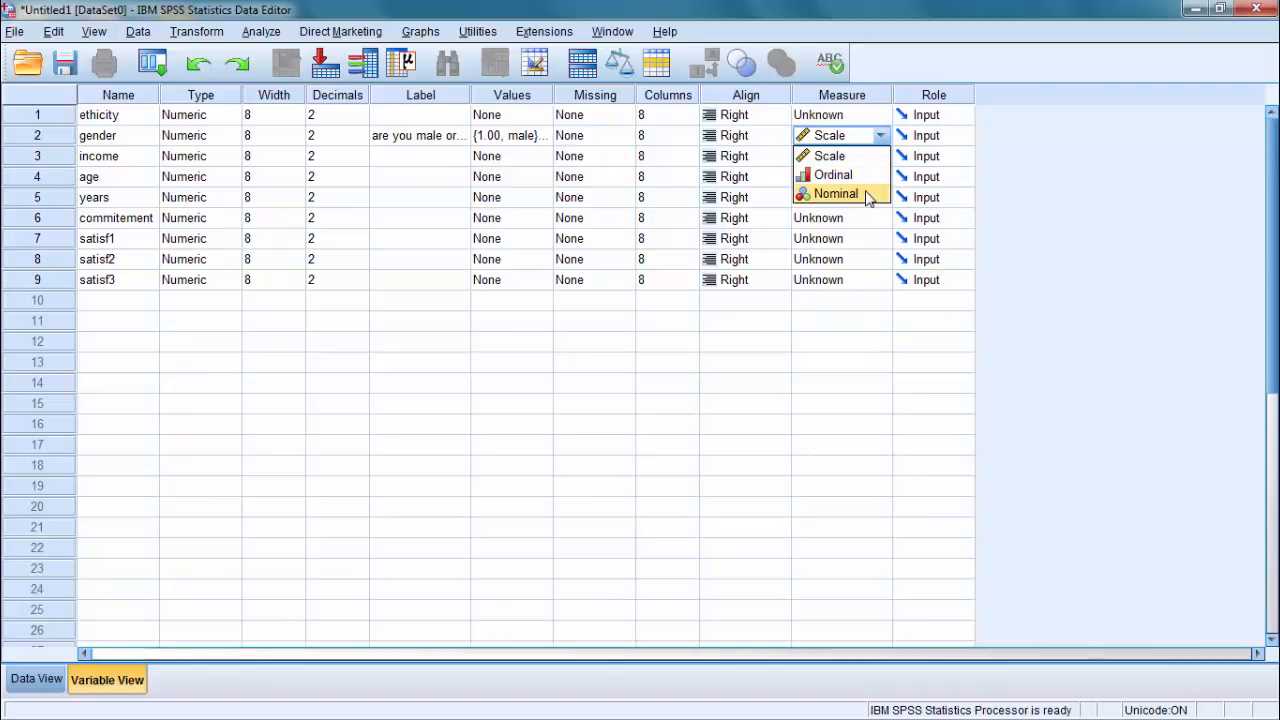
pyautogui.click(836, 194)
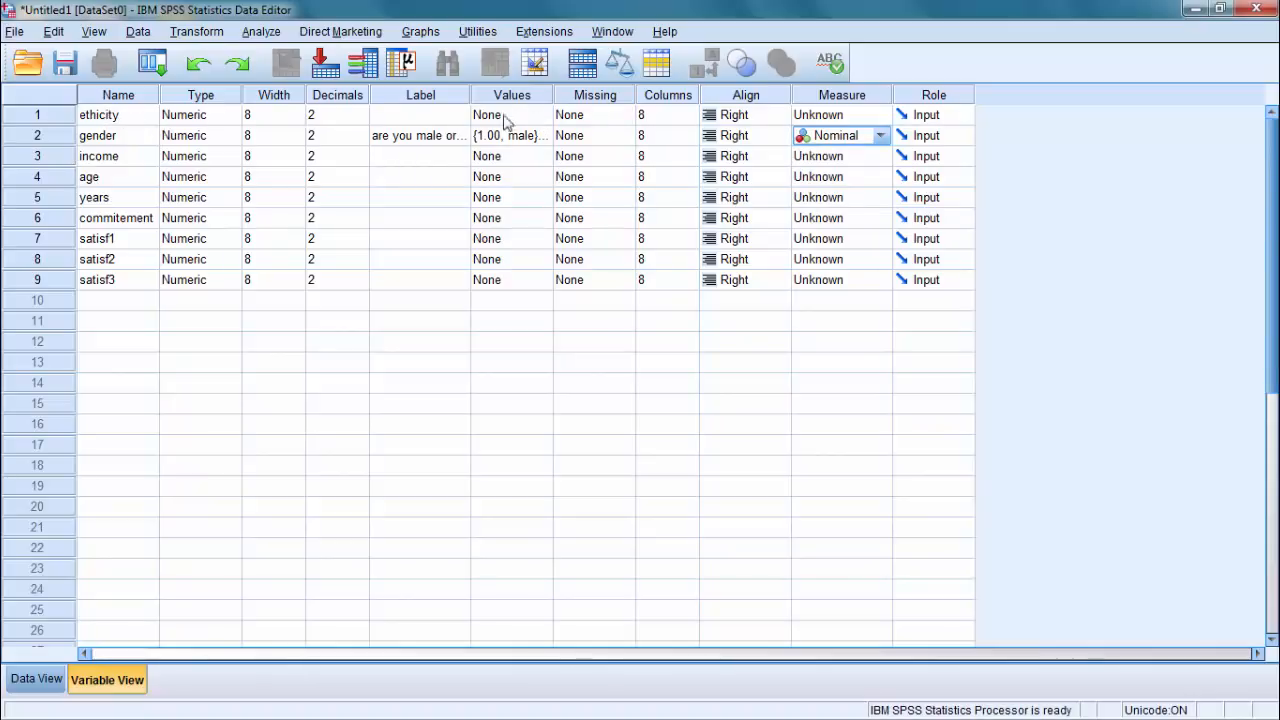
# Step: Give the ethicity variable the label "which racial group do you belong to"
pyautogui.click(422, 118)
pyautogui.write('which')
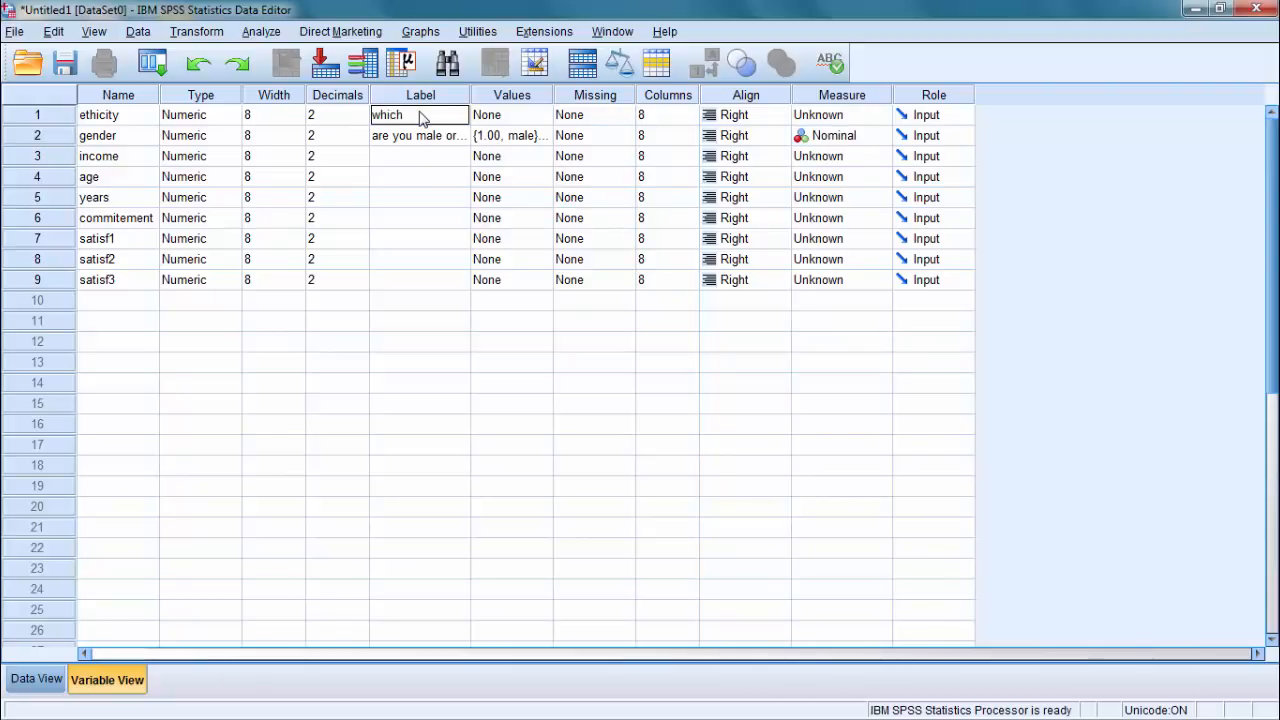
pyautogui.write(' racial group')
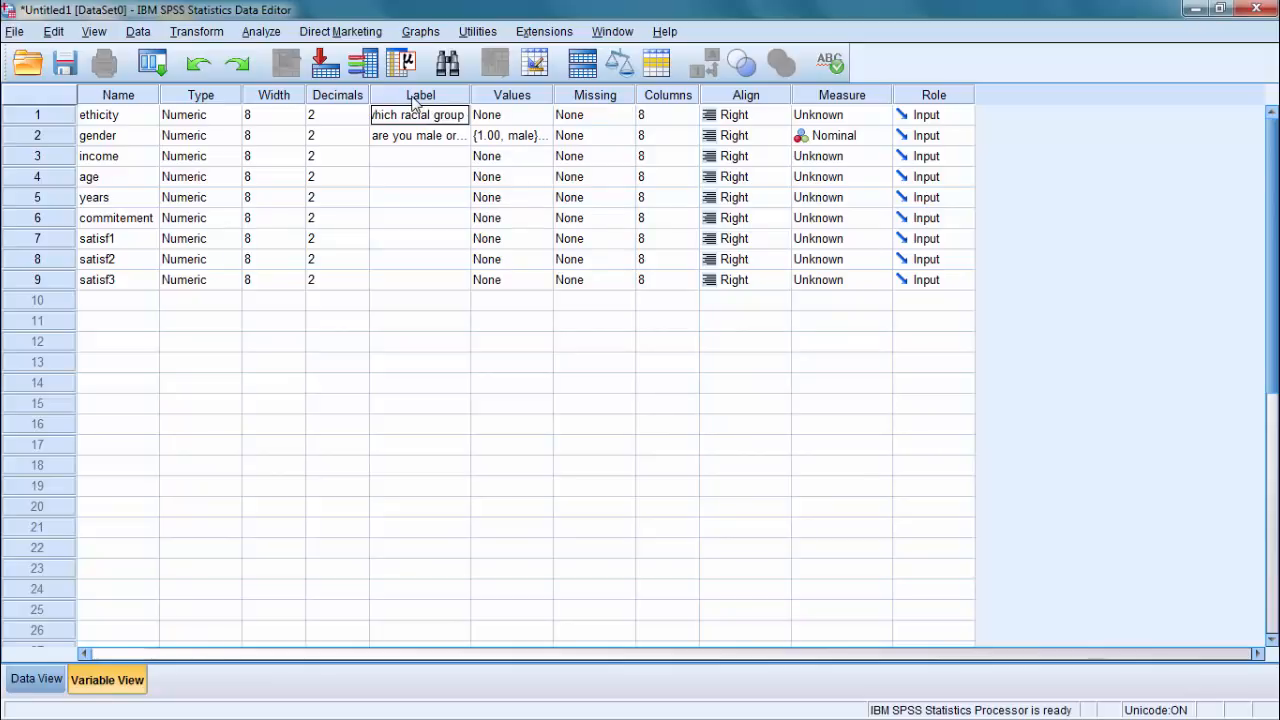
pyautogui.write(' do you belong to')
# Step: Add the value label 1 = "British" to the ethicity variable
pyautogui.click(530, 135)
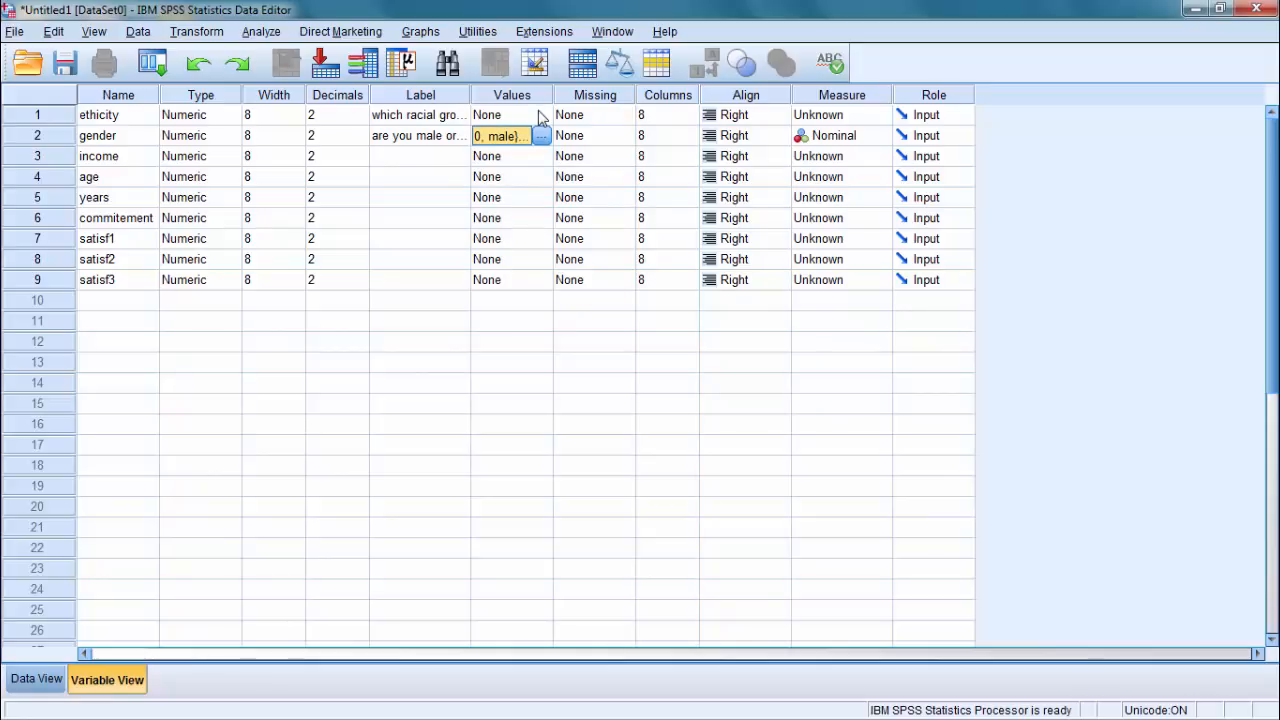
pyautogui.doubleClick(540, 116)
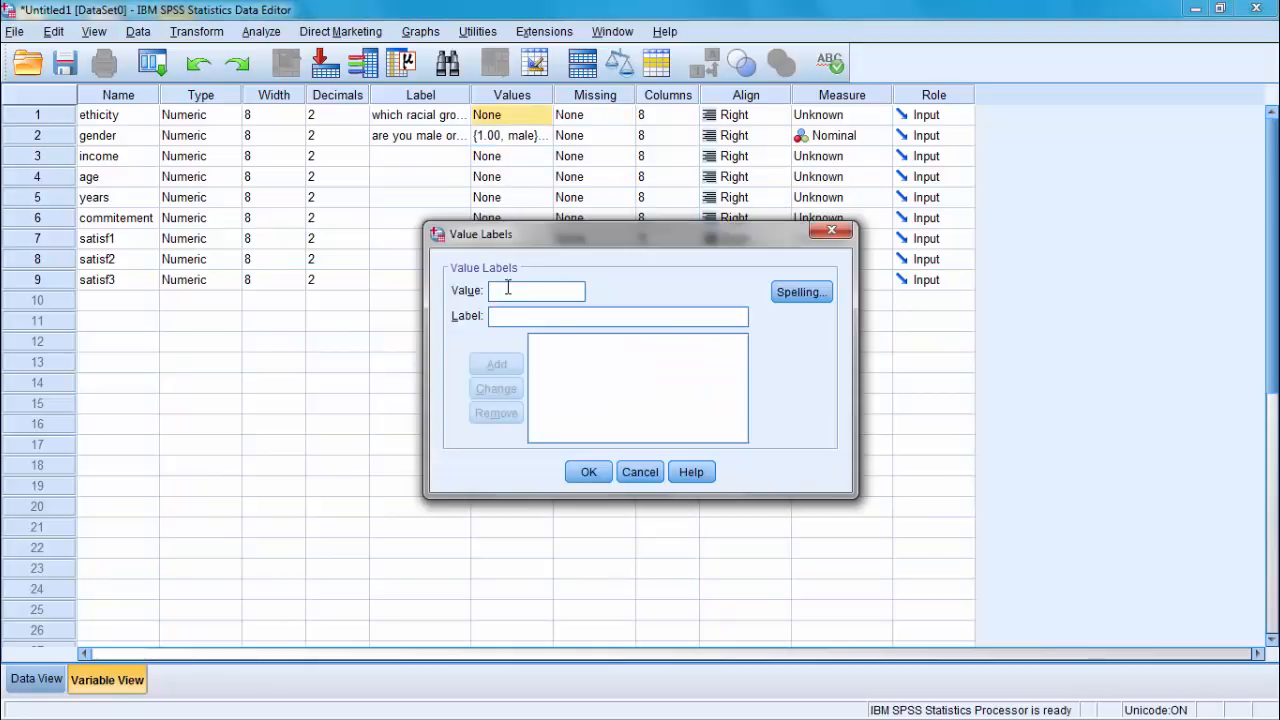
pyautogui.write('1')
pyautogui.click(521, 318)
pyautogui.write('Wh')
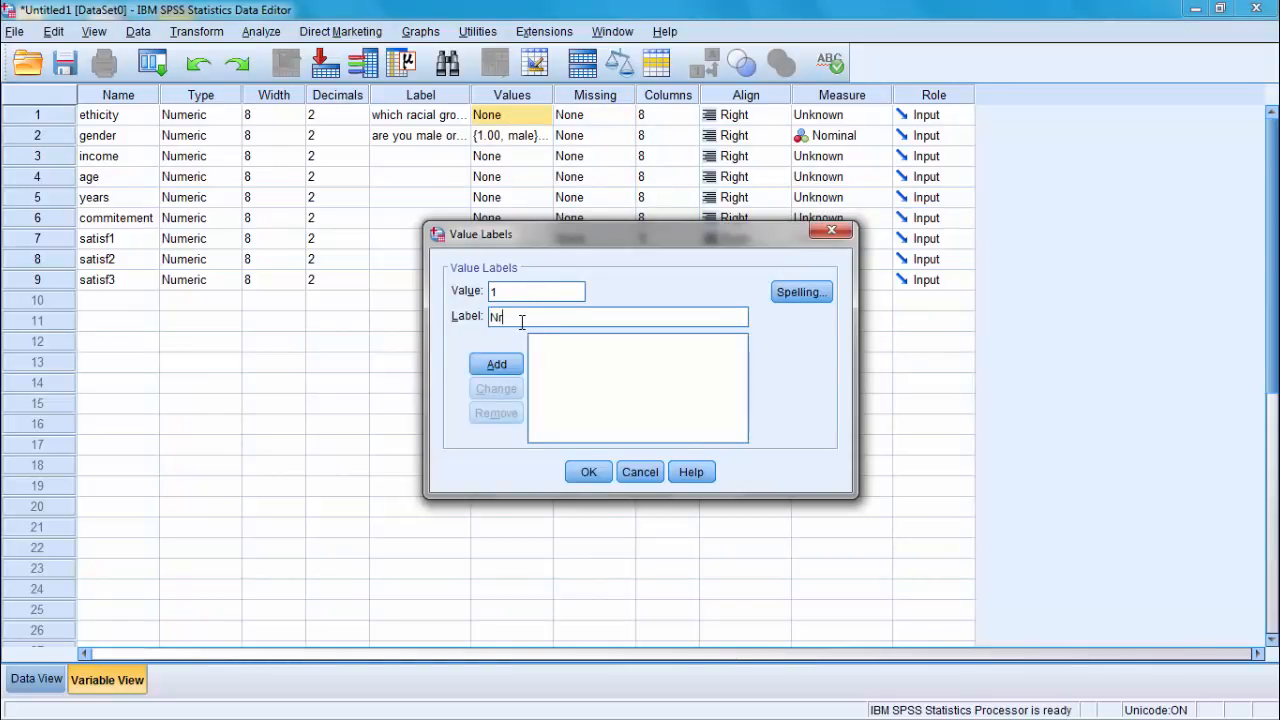
pyautogui.press('BackSpace')
pyautogui.press('BackSpace')
pyautogui.write('British')
pyautogui.click(499, 364)
# Step: Add the value labels 2 = "Other European" and 3 = "Asian" to the ethicity variable
pyautogui.write('2')
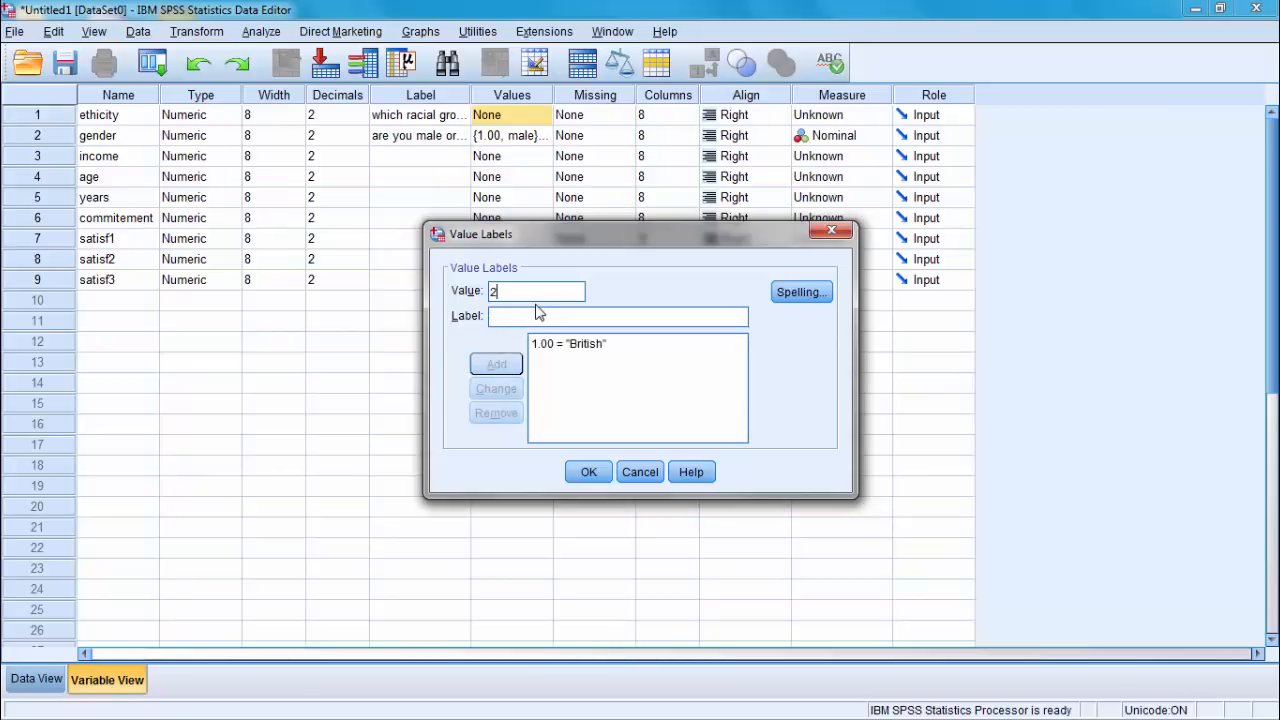
pyautogui.click(531, 315)
pyautogui.write('O')
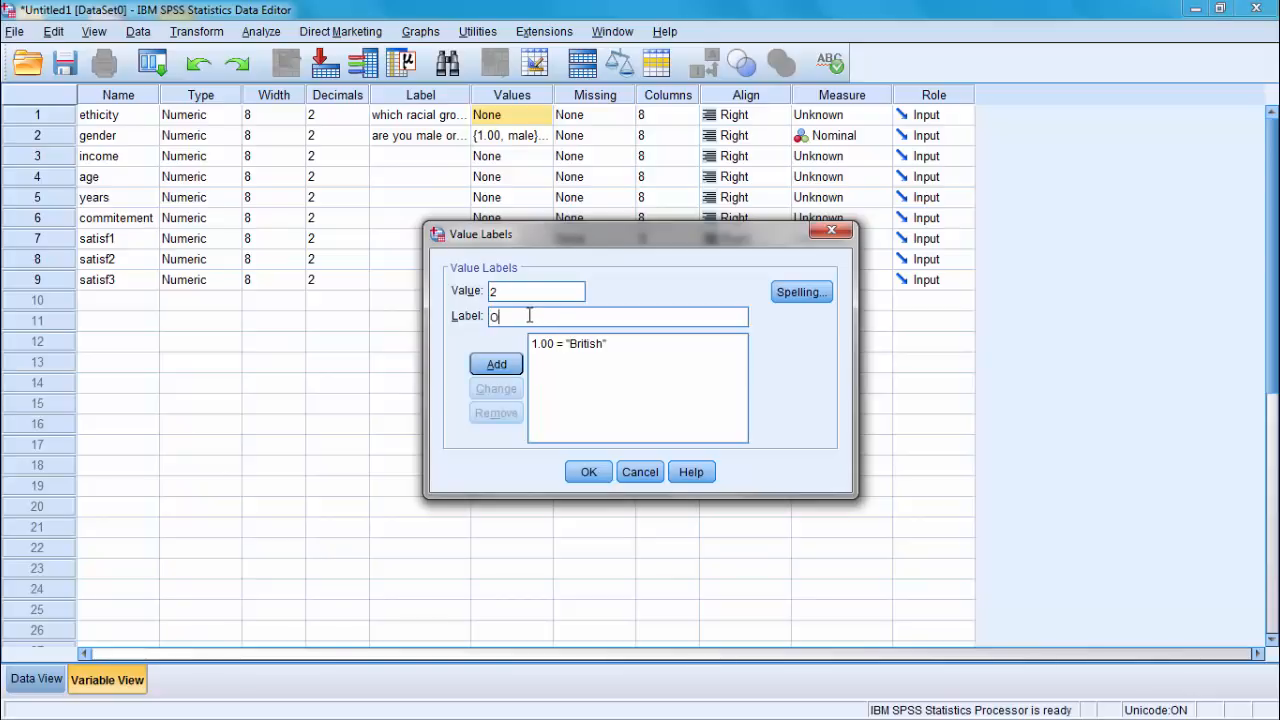
pyautogui.write('ther European')
pyautogui.click(497, 364)
pyautogui.write('3')
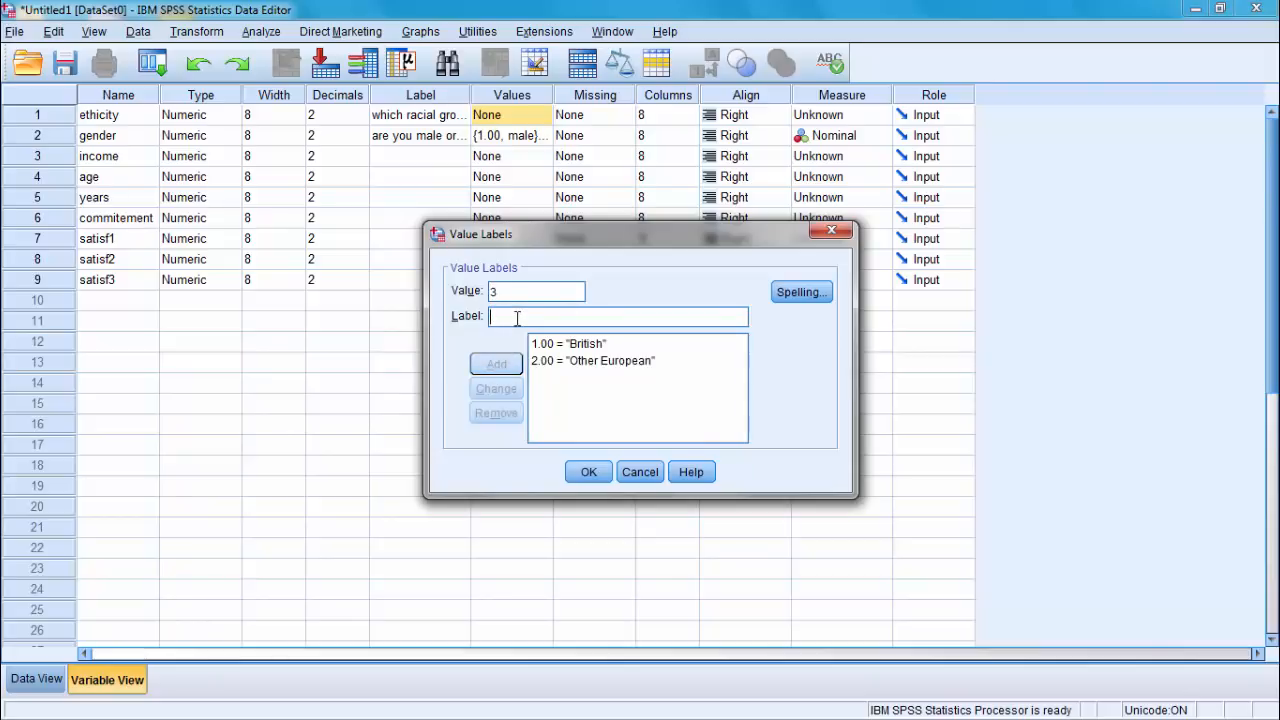
pyautogui.click(517, 317)
pyautogui.write('Asian')
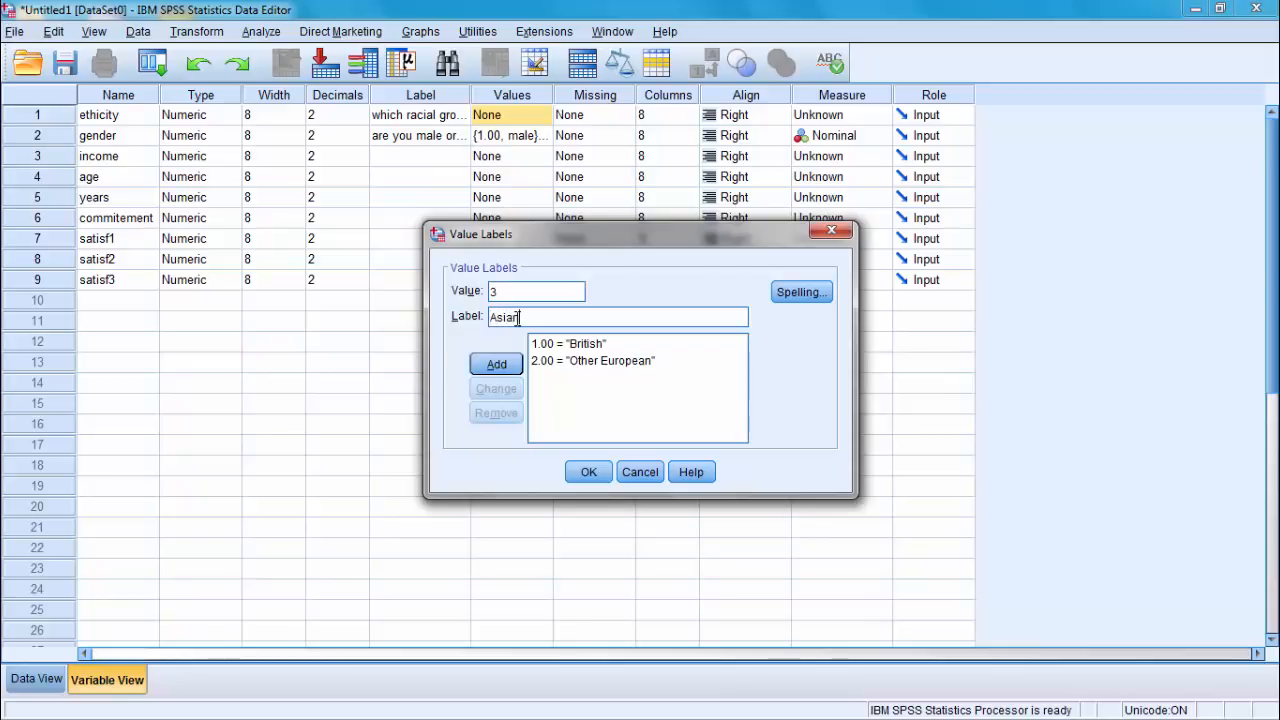
pyautogui.click(492, 368)
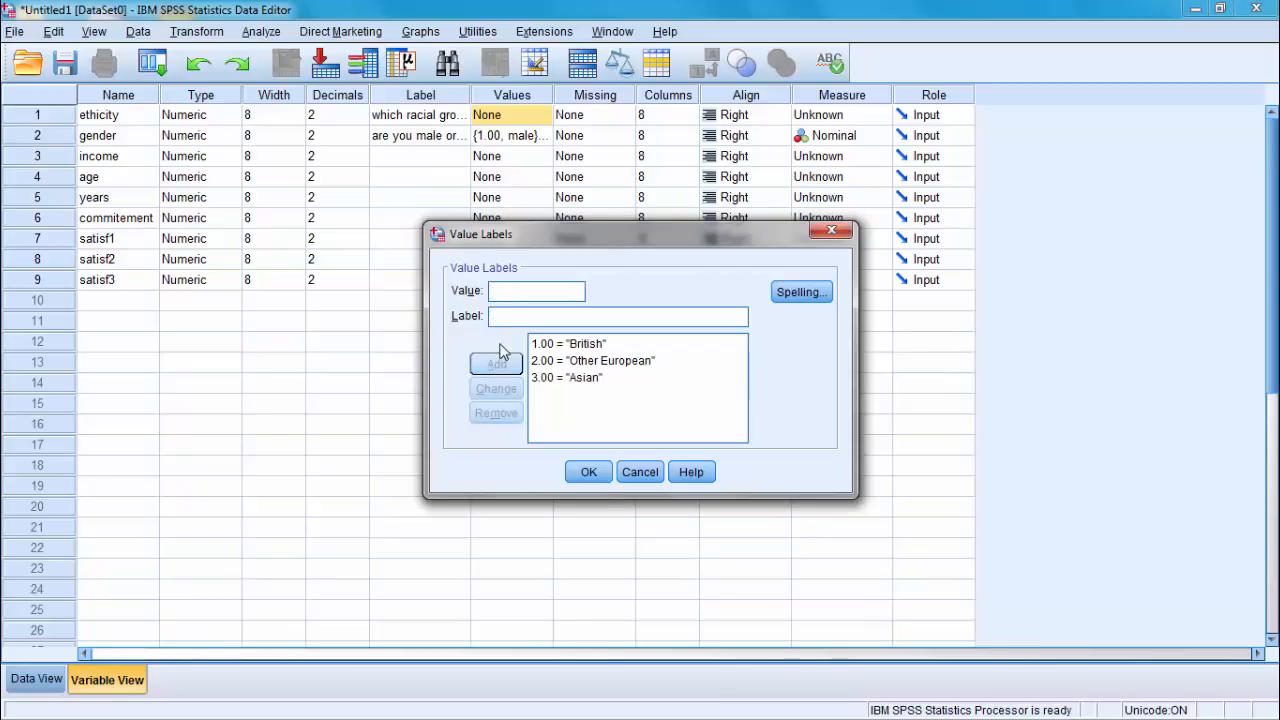
# Step: Add the value label 4 = "African" to the ethicity variable, apply the value labels and check the saved list
pyautogui.write('3')
pyautogui.press('BackSpace')
pyautogui.write('4')
pyautogui.write('African')
pyautogui.click(504, 368)
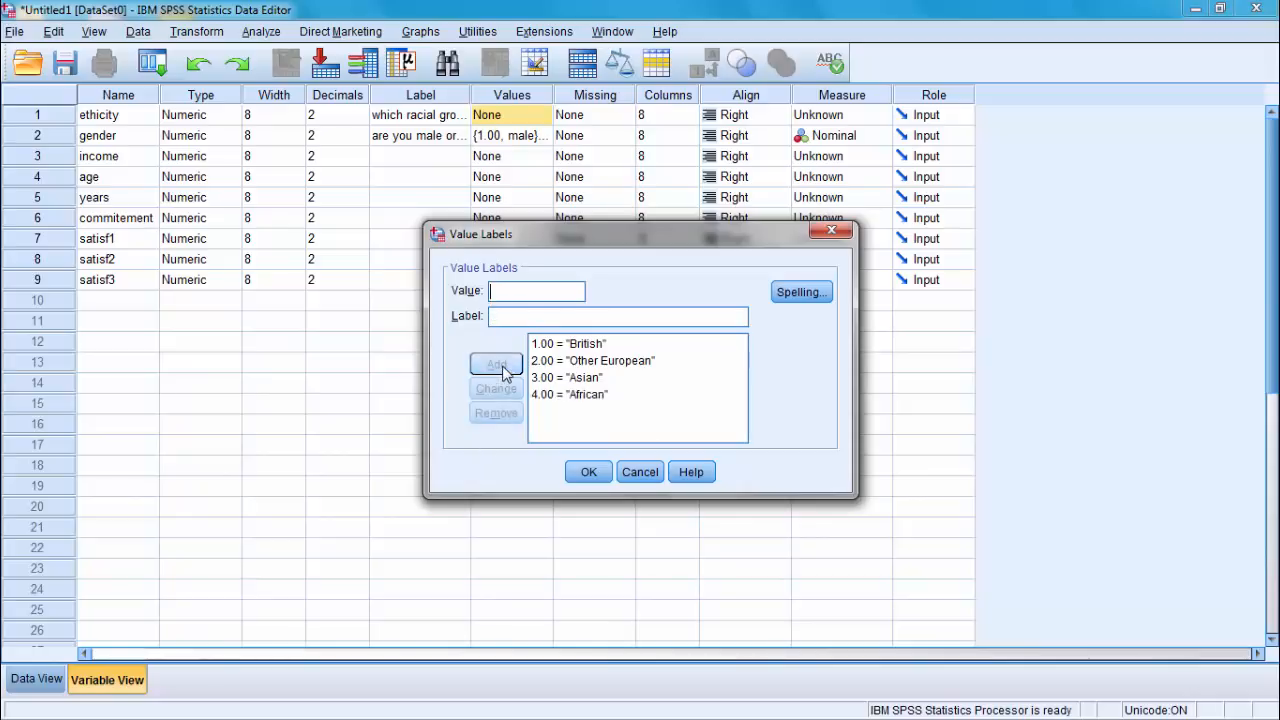
pyautogui.click(589, 471)
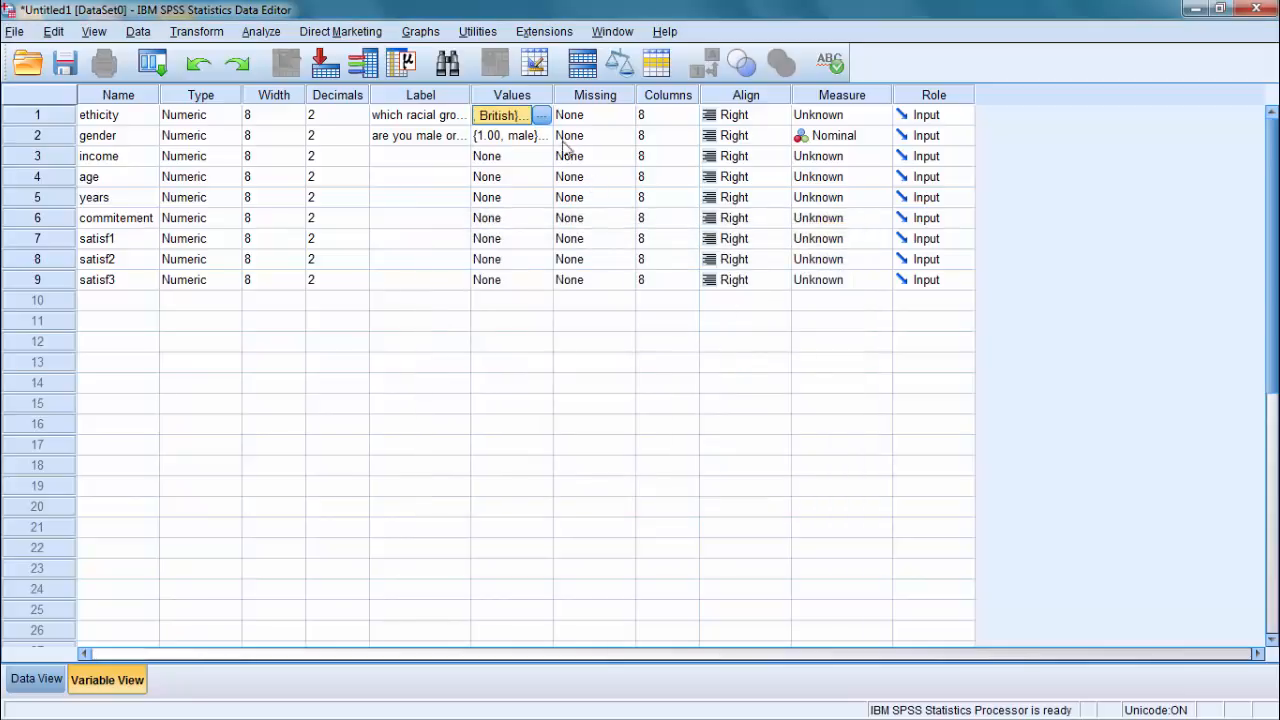
pyautogui.click(541, 115)
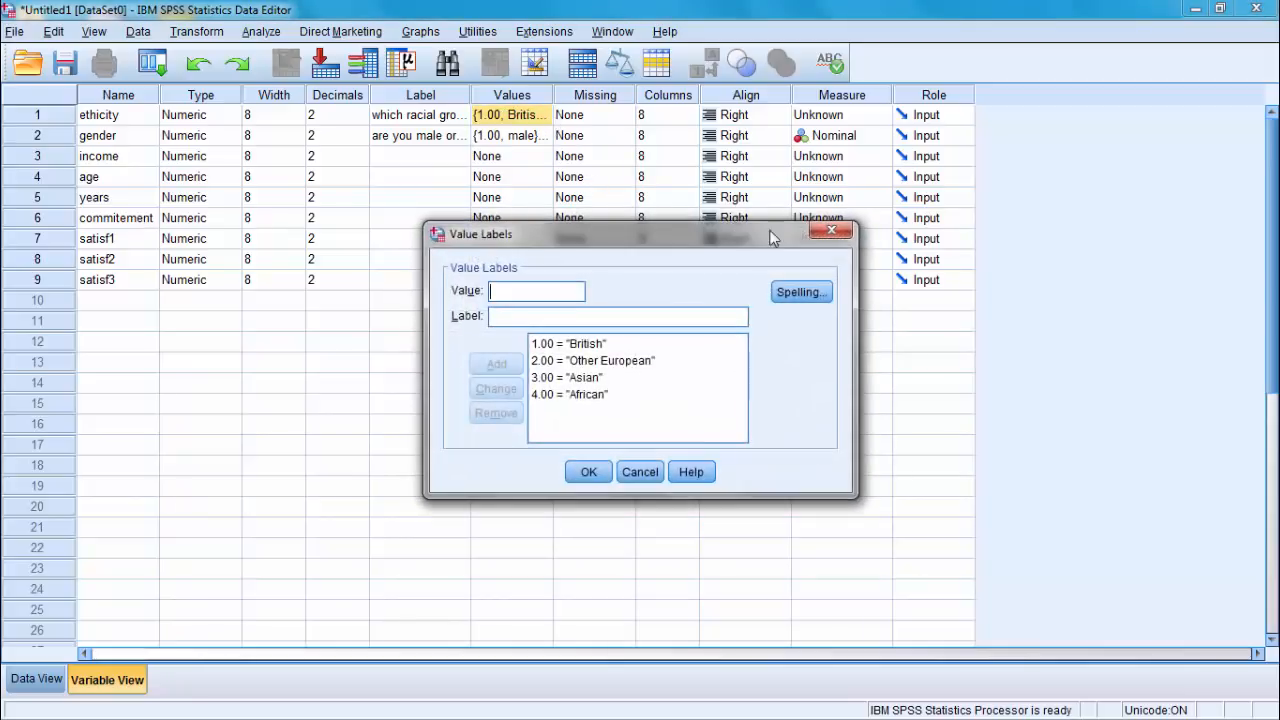
pyautogui.click(831, 231)
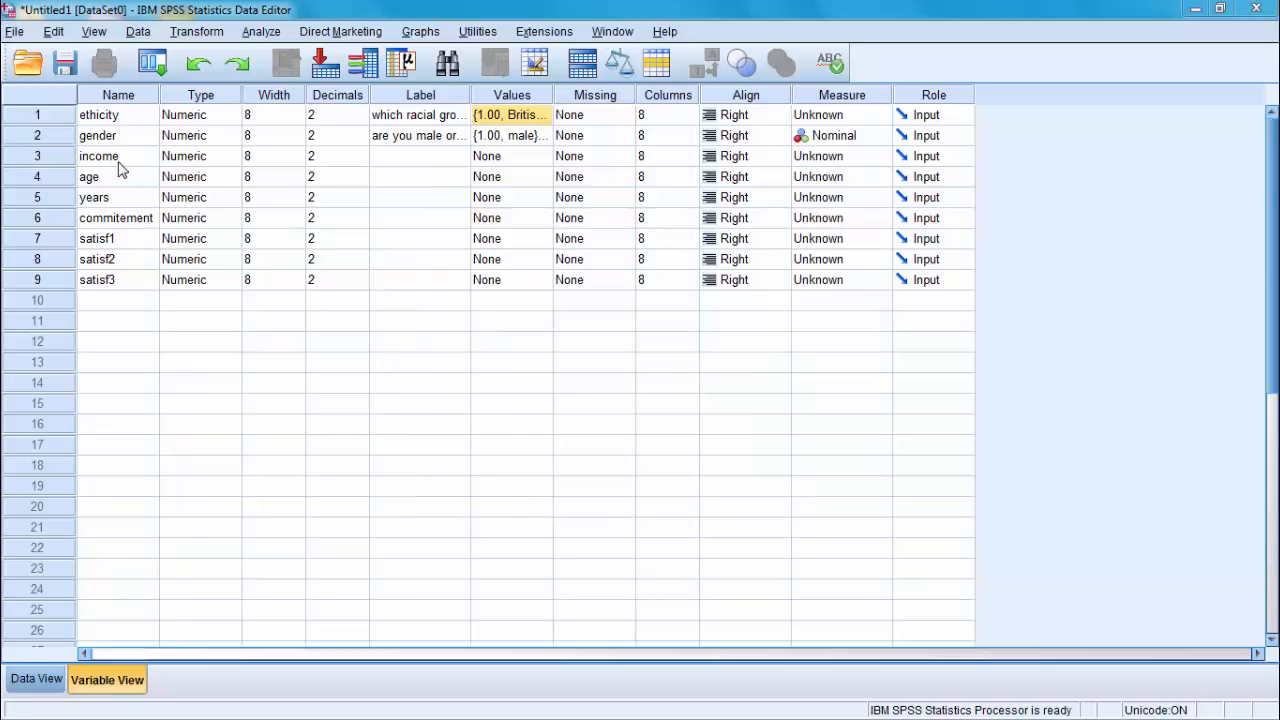
# Step: Give the income variable the label "what is you income" and the age variable the label "what is your age"
pyautogui.click(378, 162)
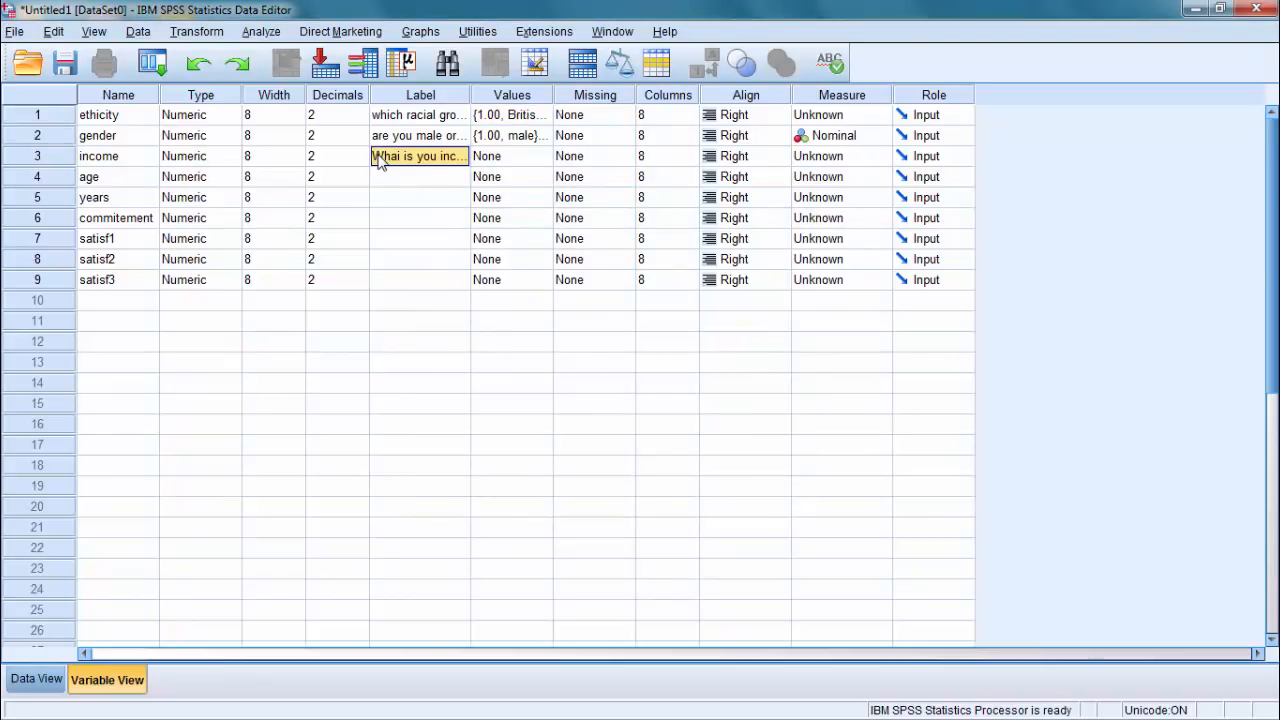
pyautogui.write('what is')
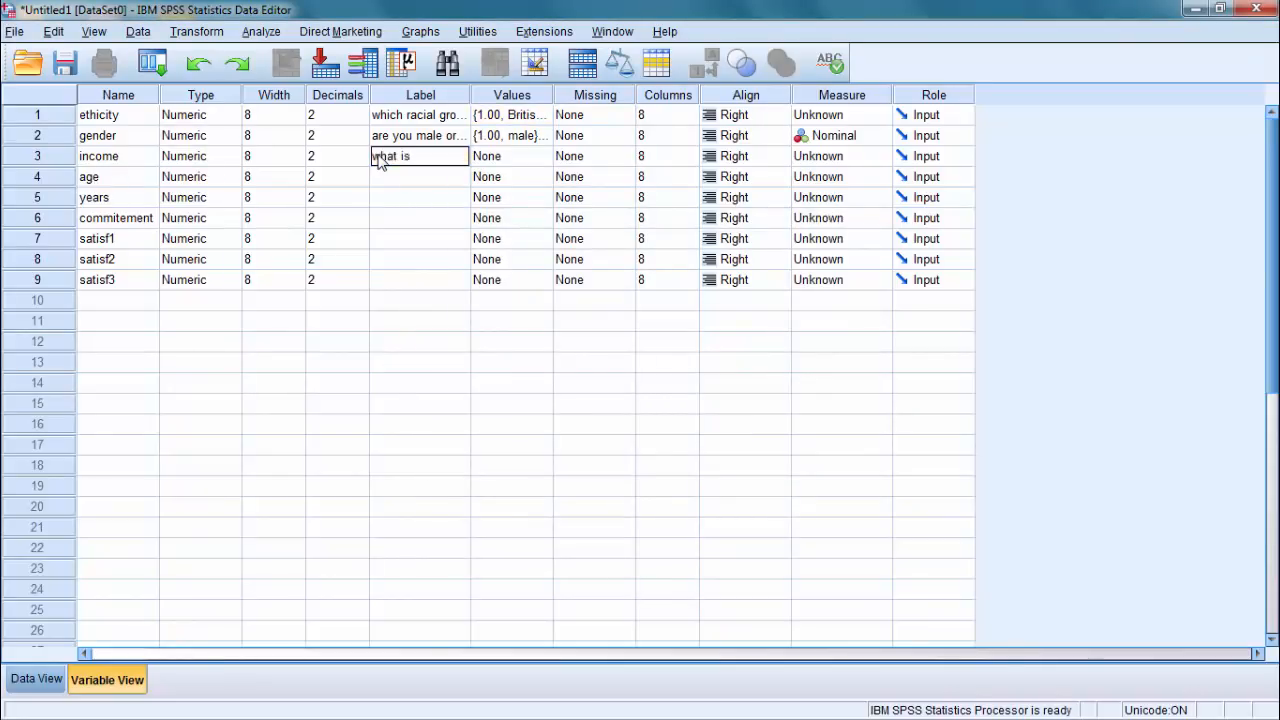
pyautogui.write(' you income')
pyautogui.click(393, 180)
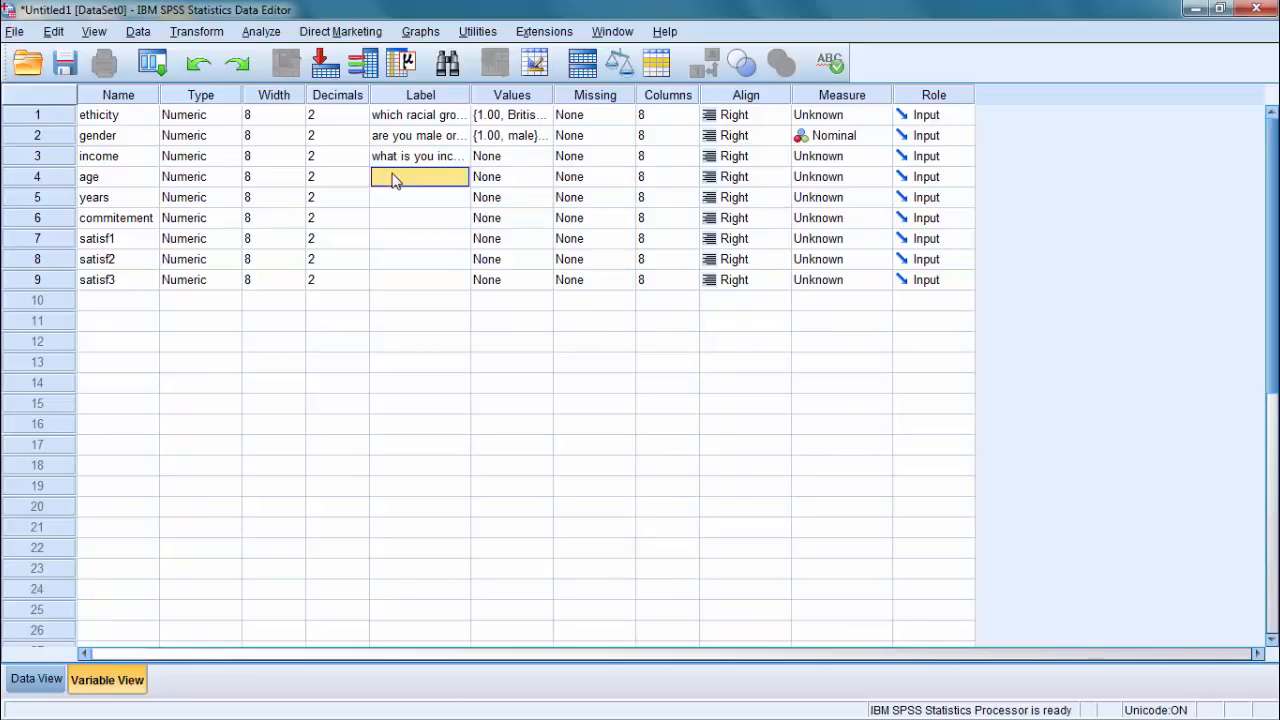
pyautogui.write('what is your age')
# Step: Give the years variable the label "how long have you worked"
pyautogui.click(395, 201)
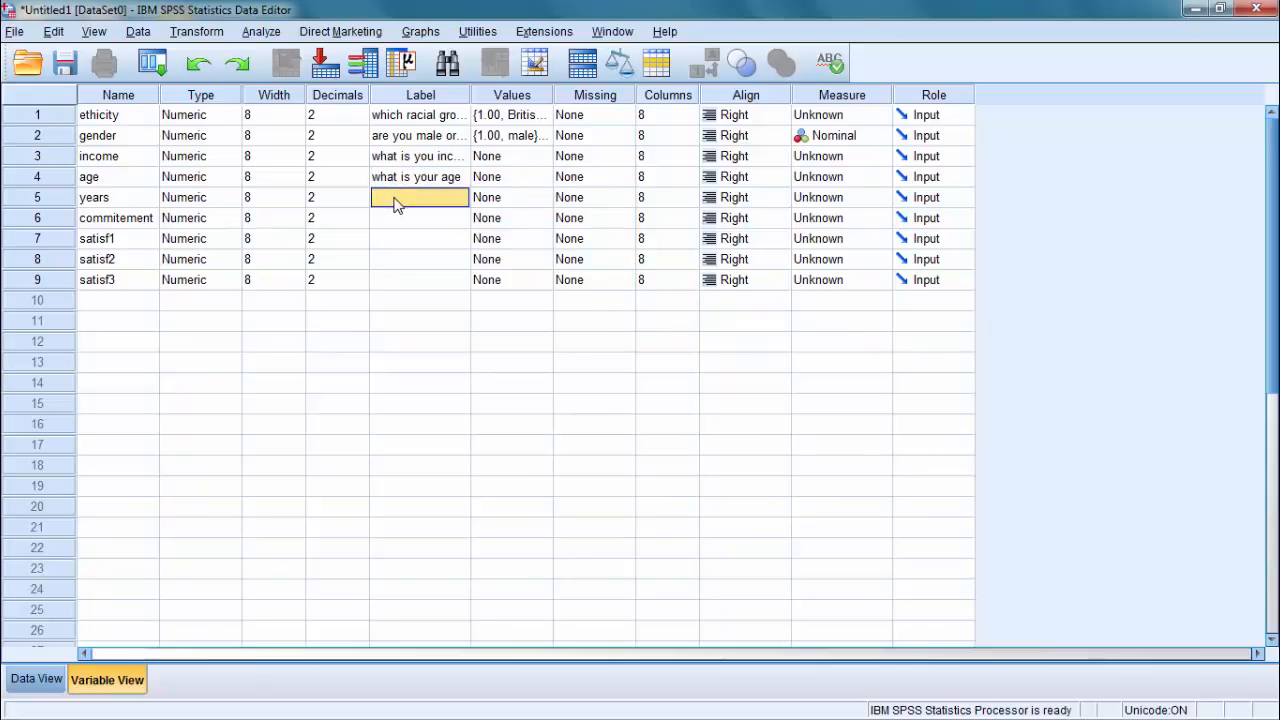
pyautogui.write('how')
pyautogui.write(' long')
pyautogui.write(' have you w')
pyautogui.write('orked')
pyautogui.click(455, 177)
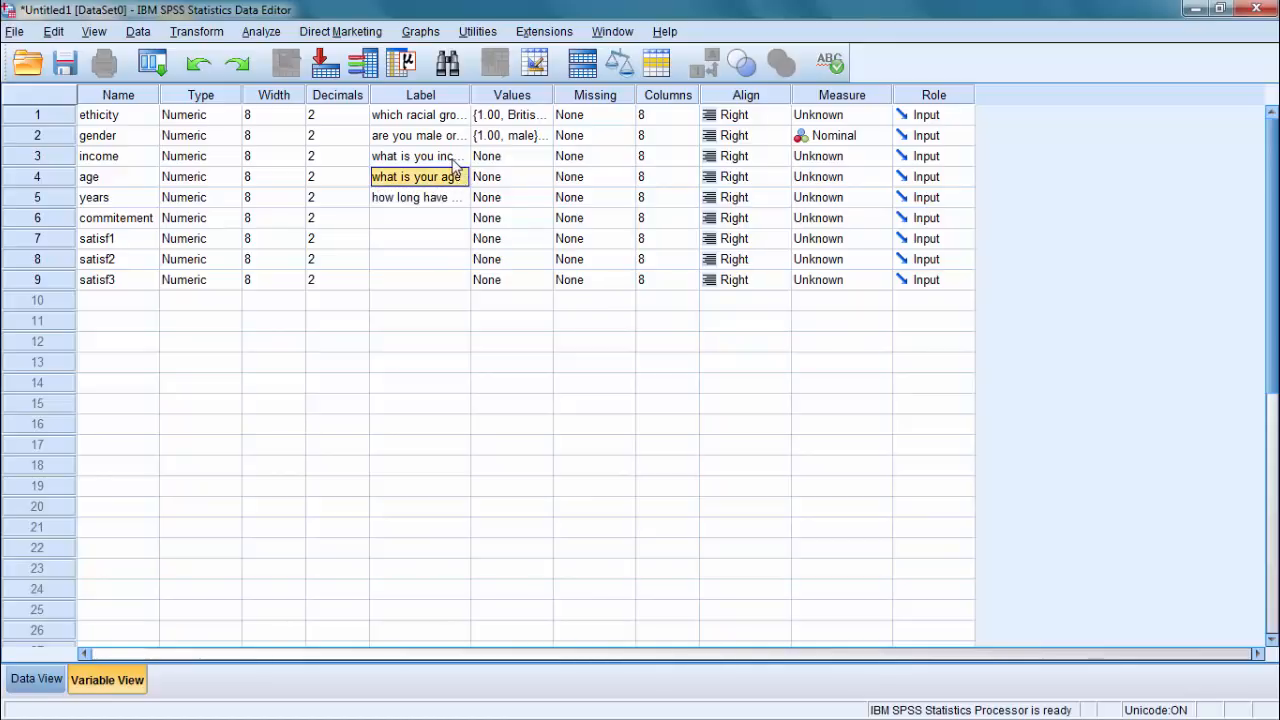
# Step: Set the measurement level of the income, age and years variables to Scale
pyautogui.click(452, 160)
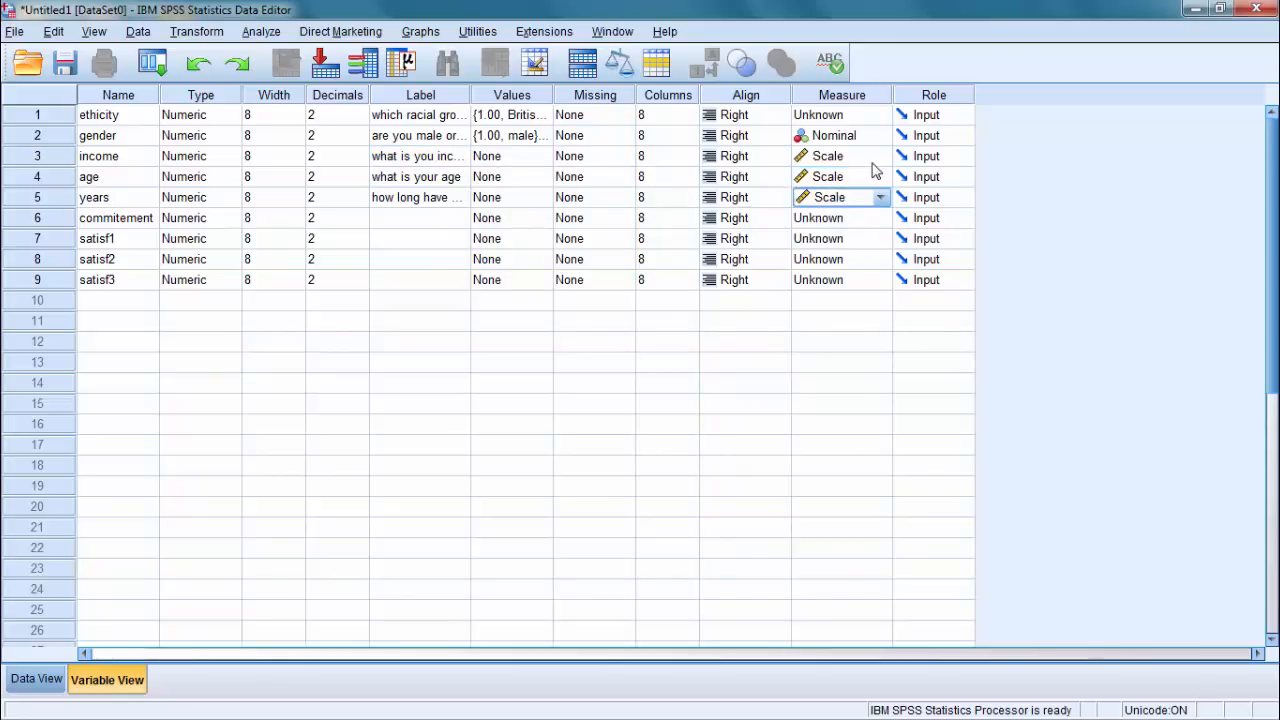
pyautogui.click(882, 157)
pyautogui.click(870, 176)
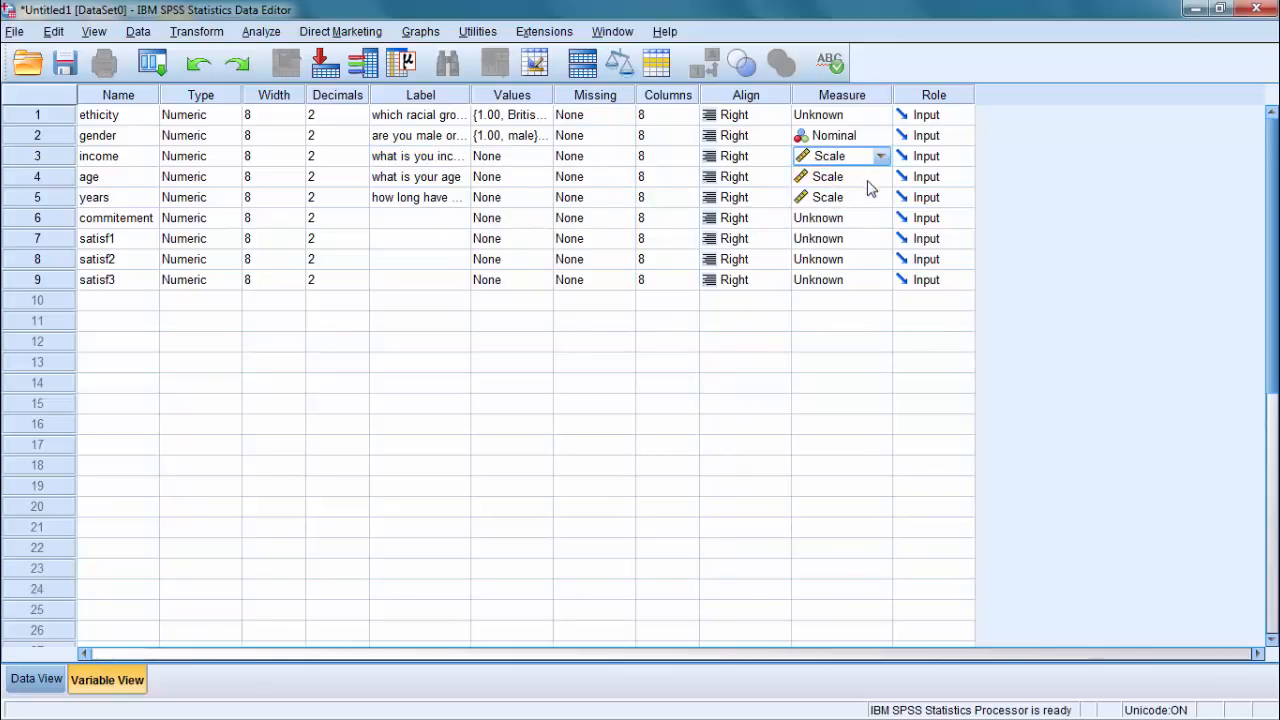
pyautogui.click(873, 181)
pyautogui.click(875, 195)
pyautogui.click(872, 199)
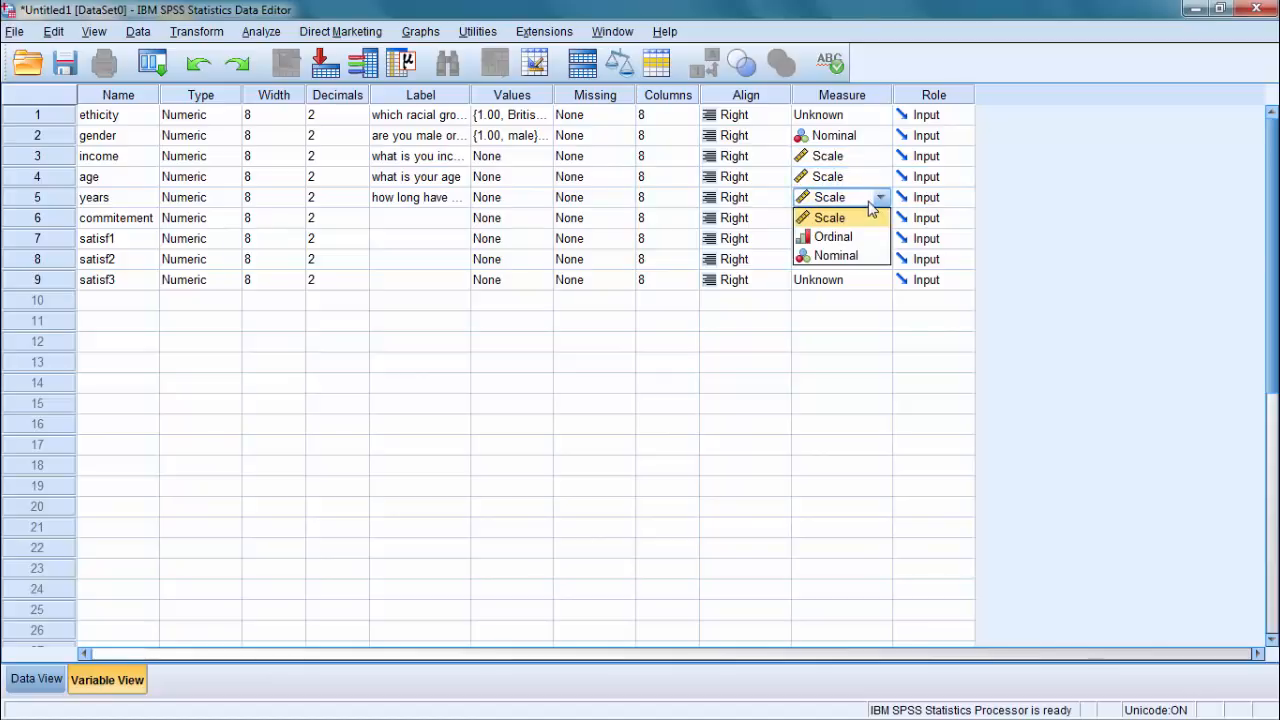
pyautogui.click(870, 203)
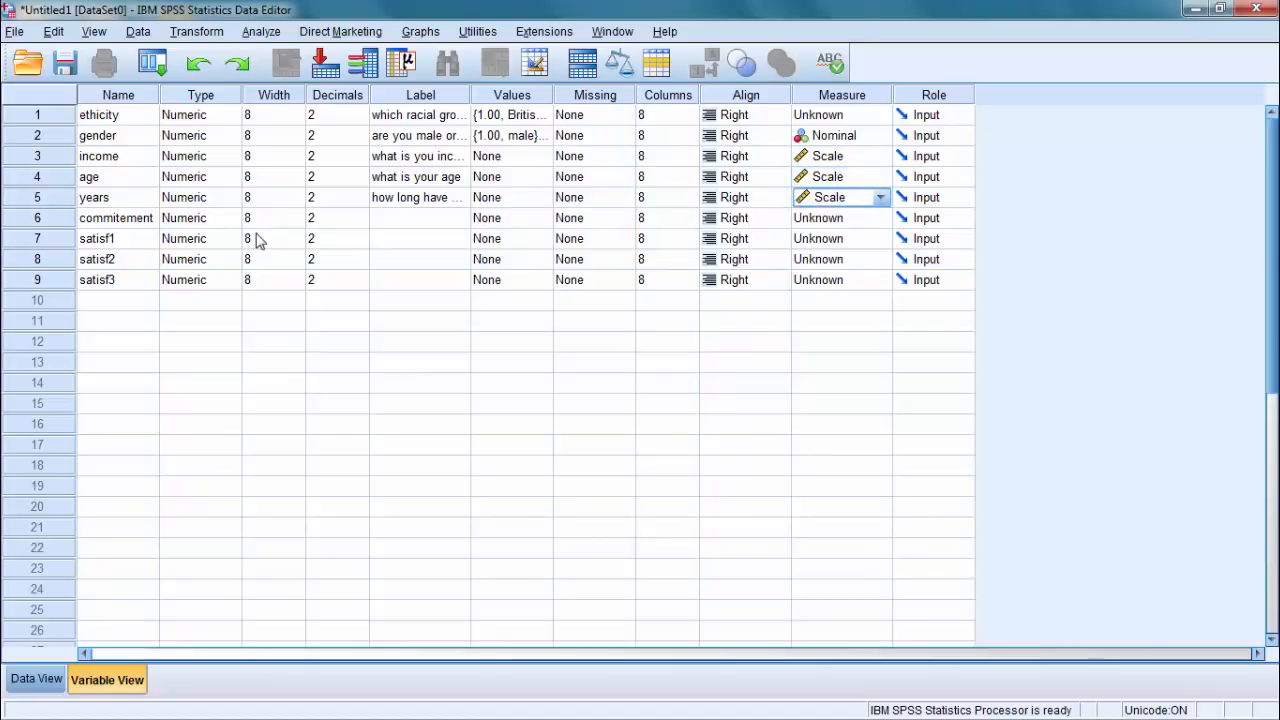
# Step: Give the commitement variable the label "I would not leave this" and satisf1 the label "My job is like a hobby"
pyautogui.click(421, 225)
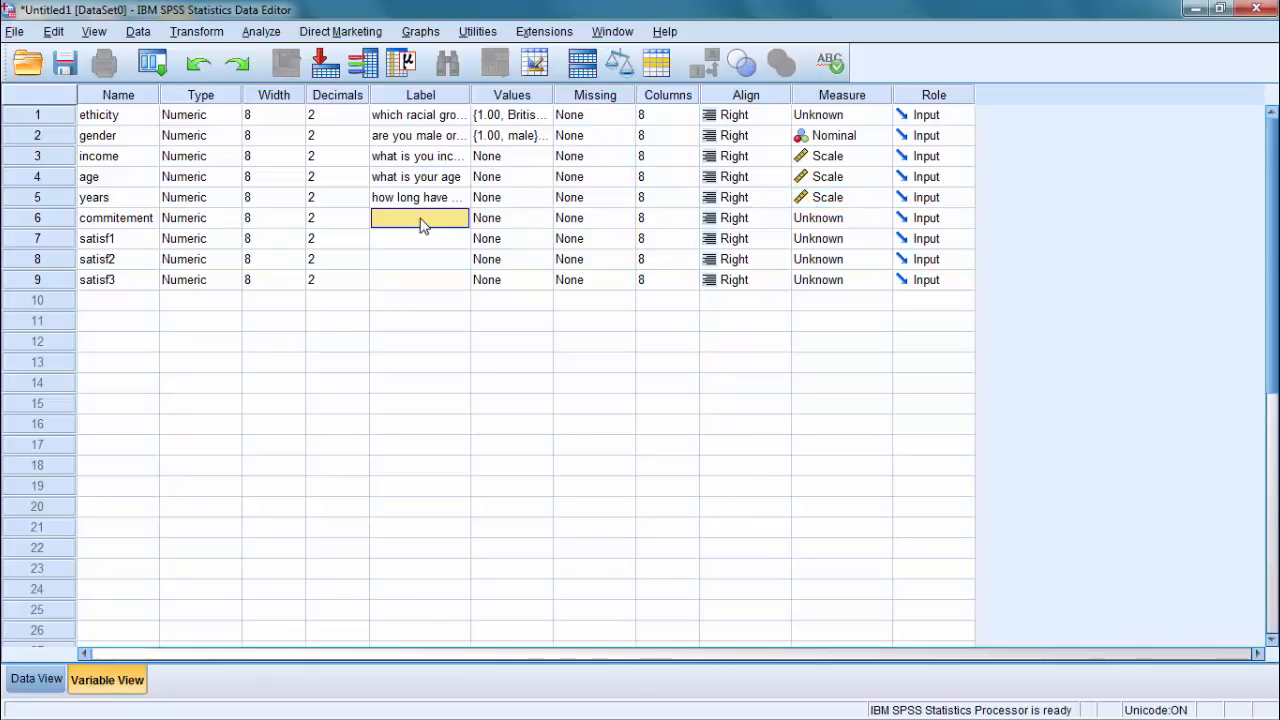
pyautogui.write('I')
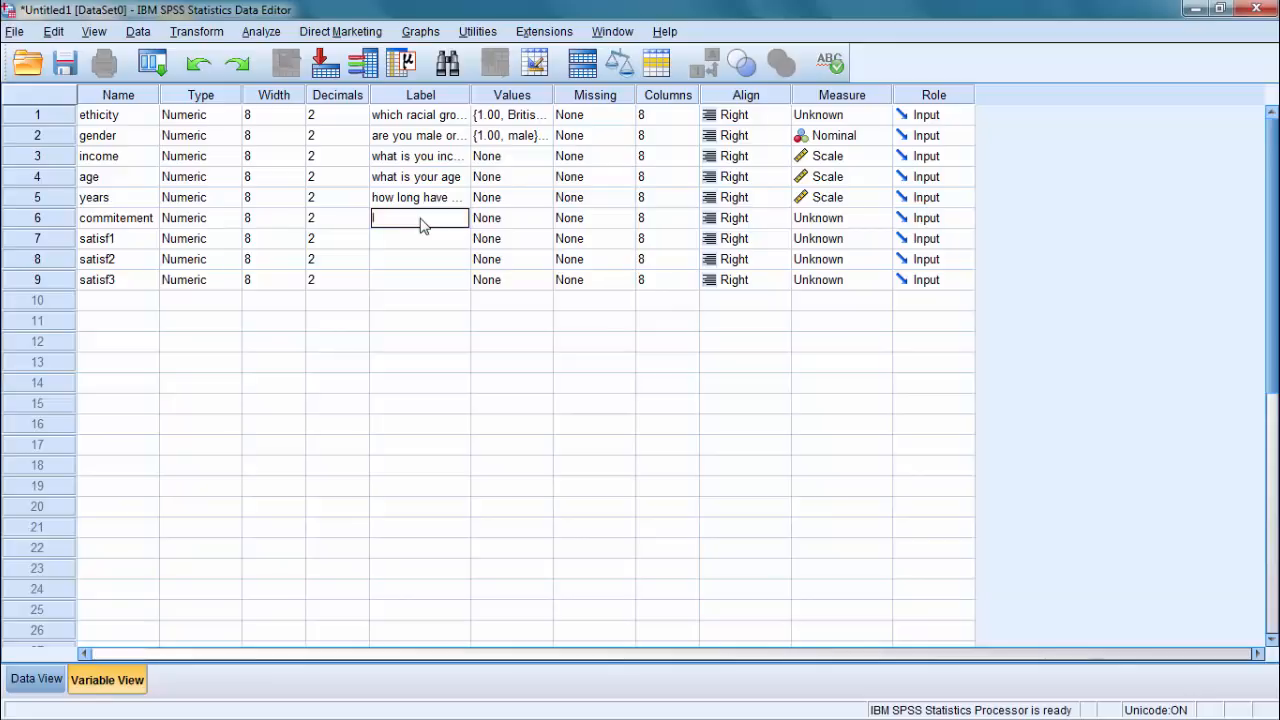
pyautogui.write(' would not leave this')
pyautogui.click(422, 241)
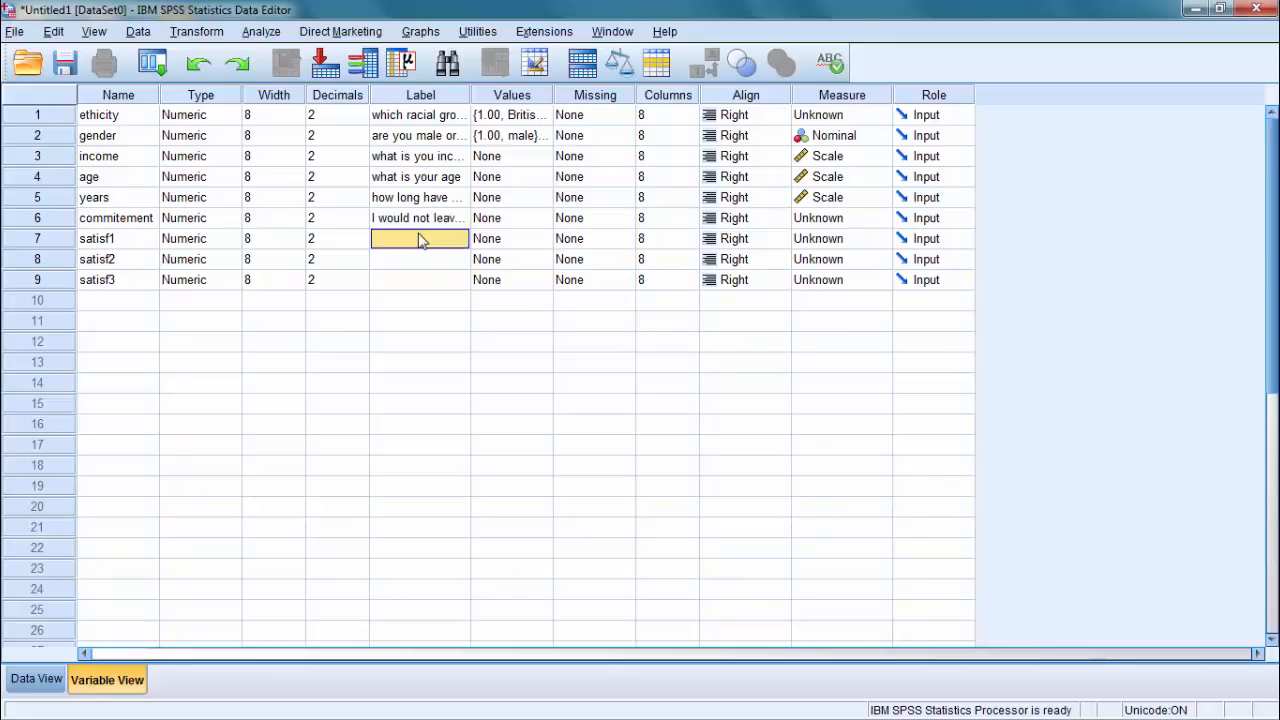
pyautogui.write('My jo')
pyautogui.write('b is like')
pyautogui.write(' a hobby')
# Step: Give the satisf2 variable the label "I have to force myself to go to work"
pyautogui.click(420, 260)
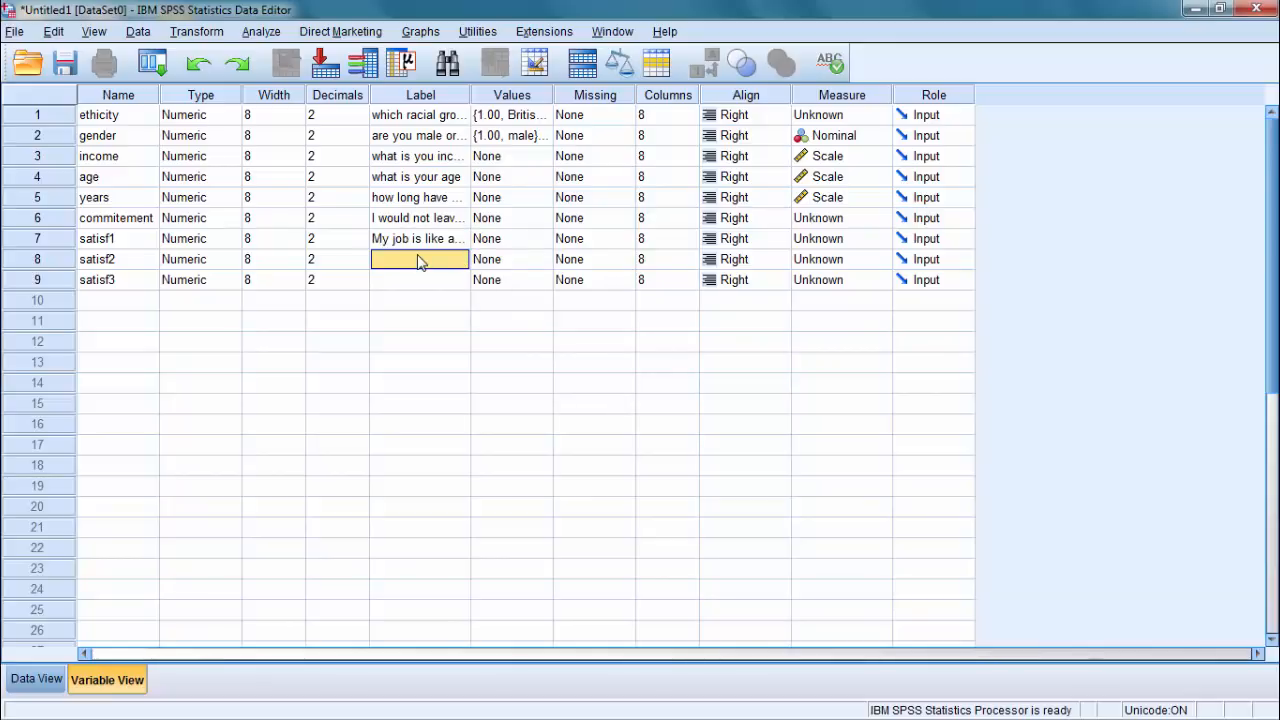
pyautogui.click(420, 260)
pyautogui.write('I have to')
pyautogui.write(' force myse')
pyautogui.write('lf to g')
pyautogui.write('o to wo')
pyautogui.write('rk')
# Step: Give the satisf3 variable the label "I am ethusiastic about work"
pyautogui.click(420, 288)
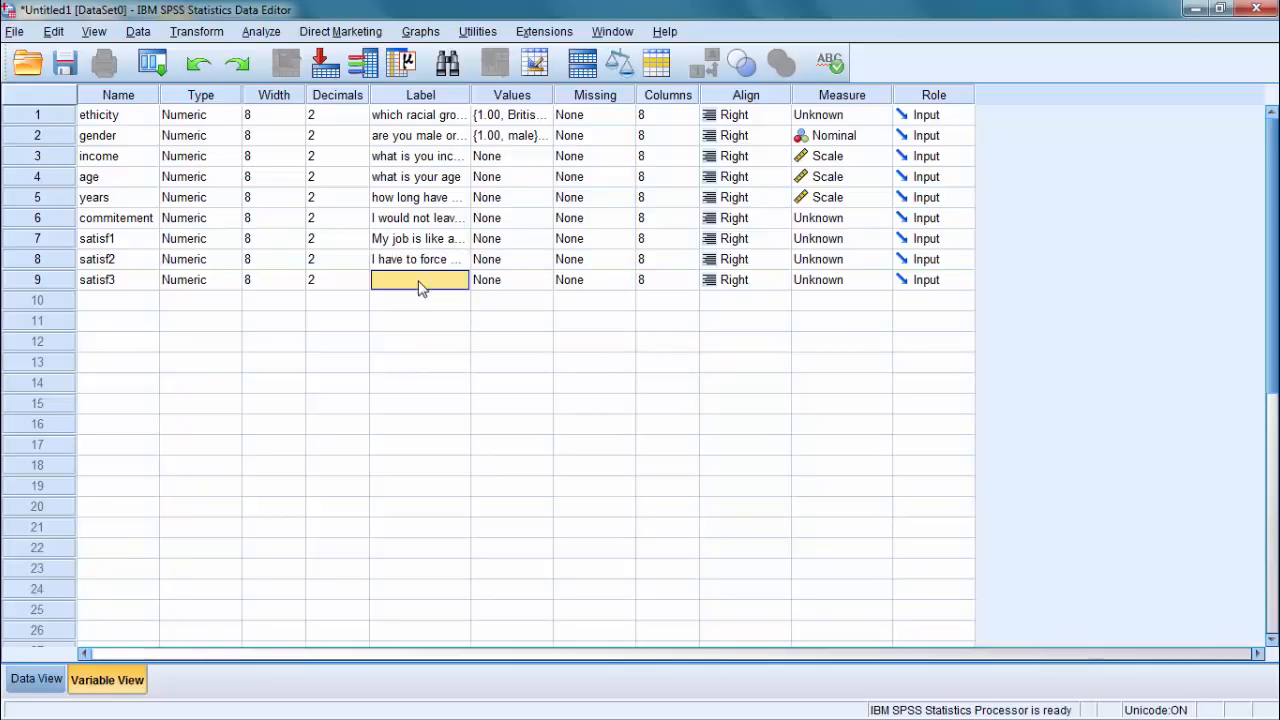
pyautogui.write('I am')
pyautogui.write(' eth')
pyautogui.write('usiastic')
pyautogui.write(' about wor')
pyautogui.write('k')
pyautogui.click(480, 300)
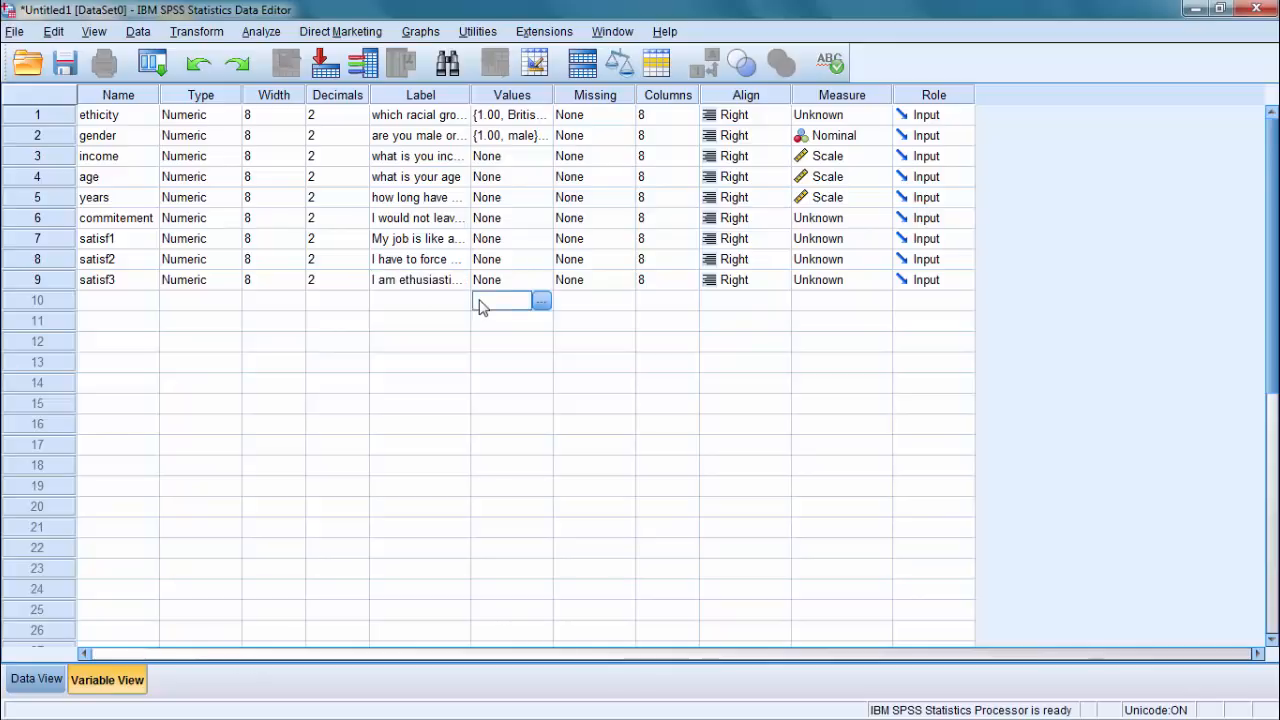
# Step: Add the value label 1 = "Strongly Disagree" to the commitement variable
pyautogui.click(521, 219)
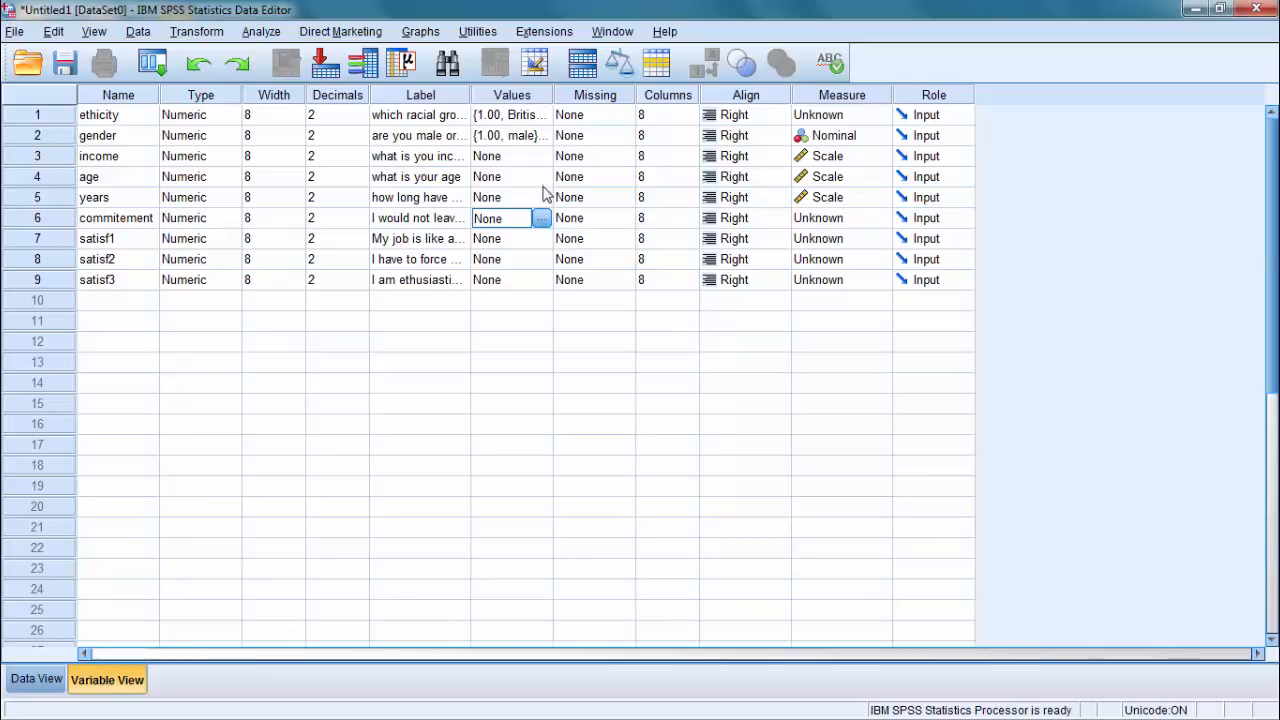
pyautogui.press('Down')
pyautogui.press('Down')
pyautogui.doubleClick(535, 219)
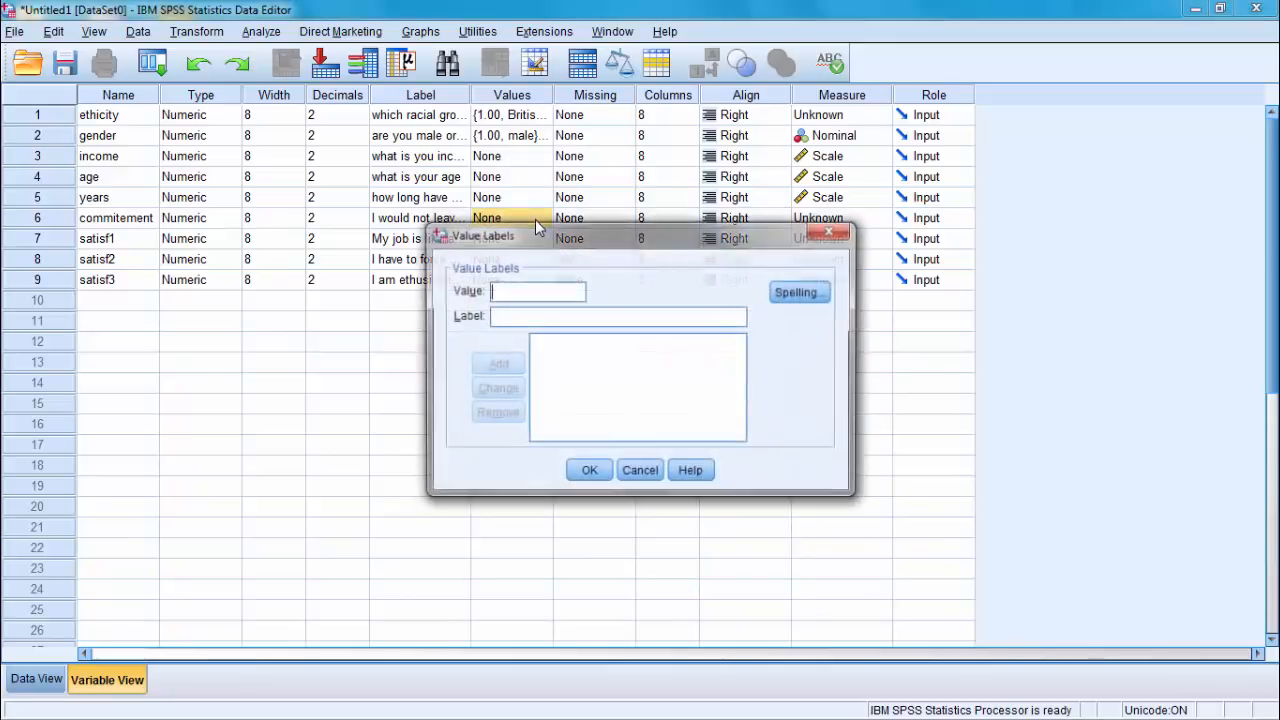
pyautogui.write('1')
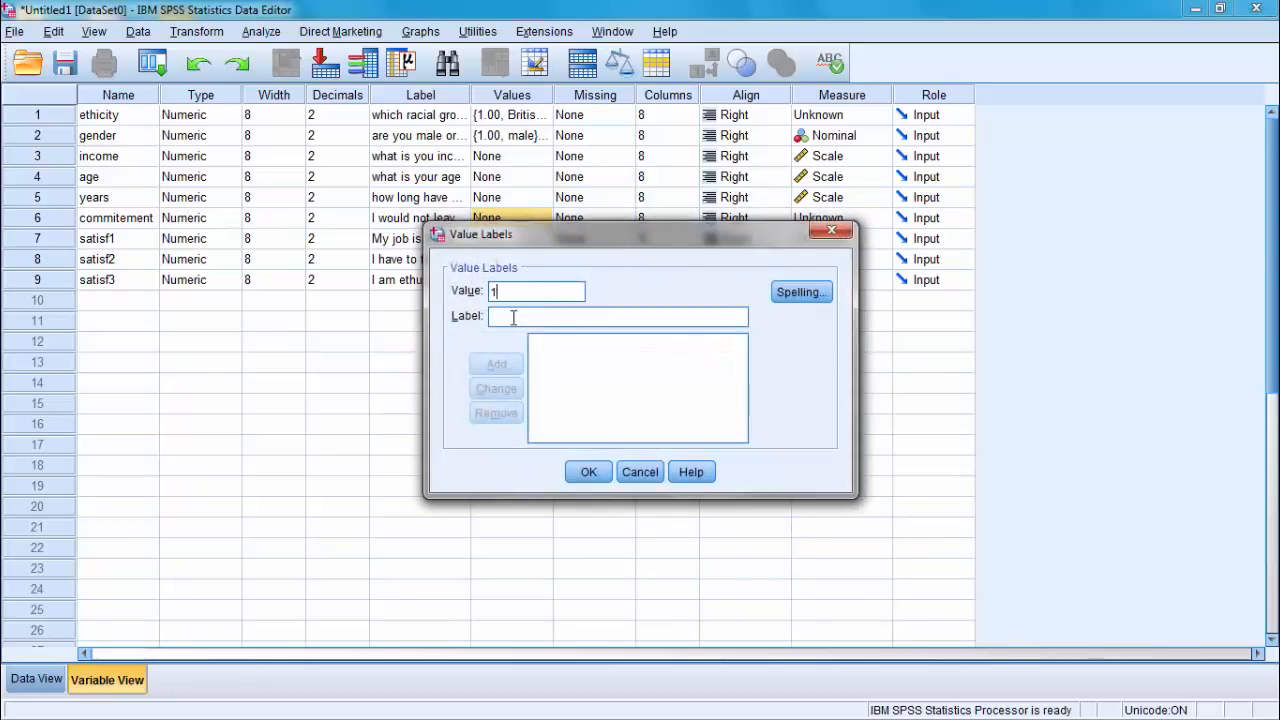
pyautogui.write('Str')
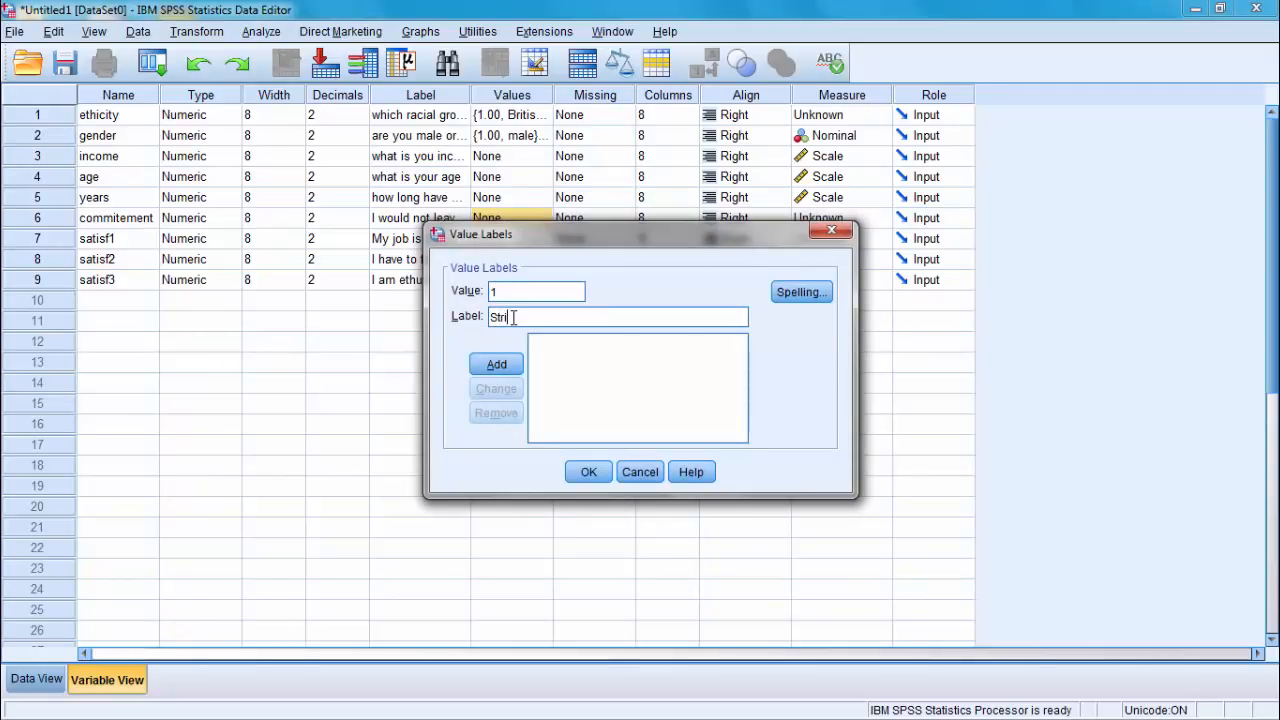
pyautogui.write('ongly Disagree')
pyautogui.click(497, 364)
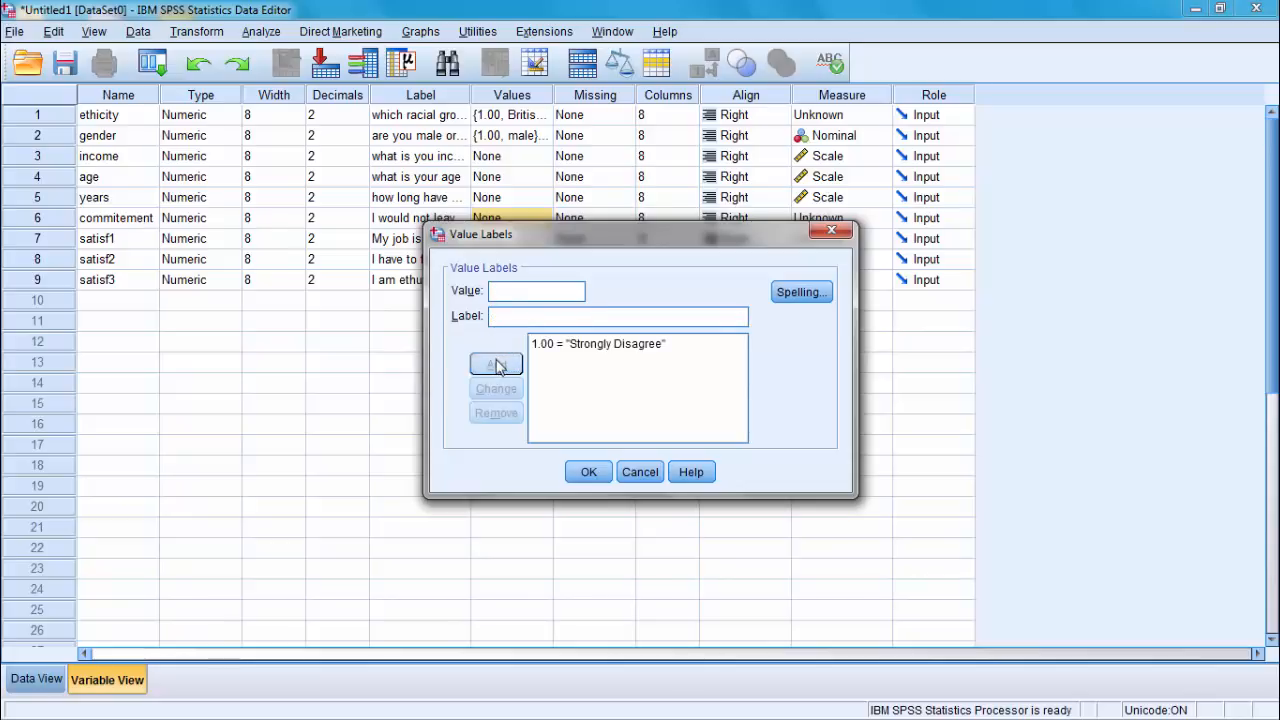
# Step: Add the value labels 2 = "Disagree" and 3 = "Undecided" to the commitement variable
pyautogui.write('2')
pyautogui.click(505, 317)
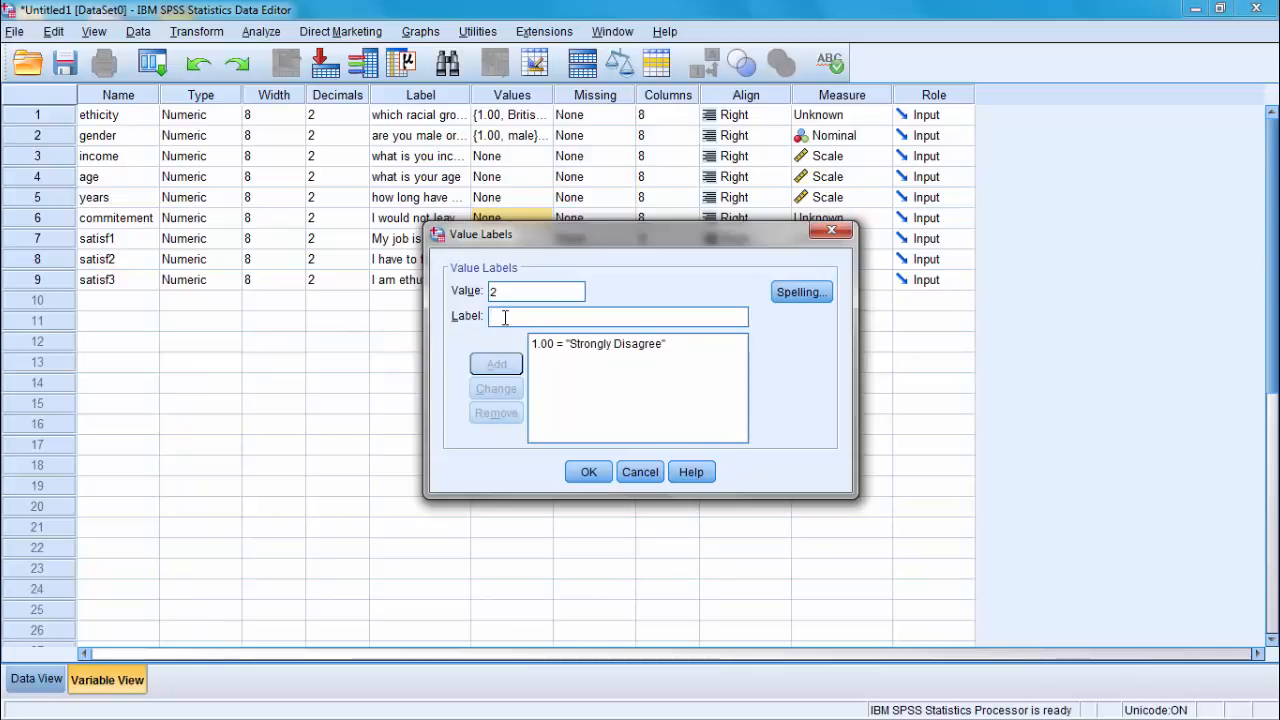
pyautogui.write('Disagree')
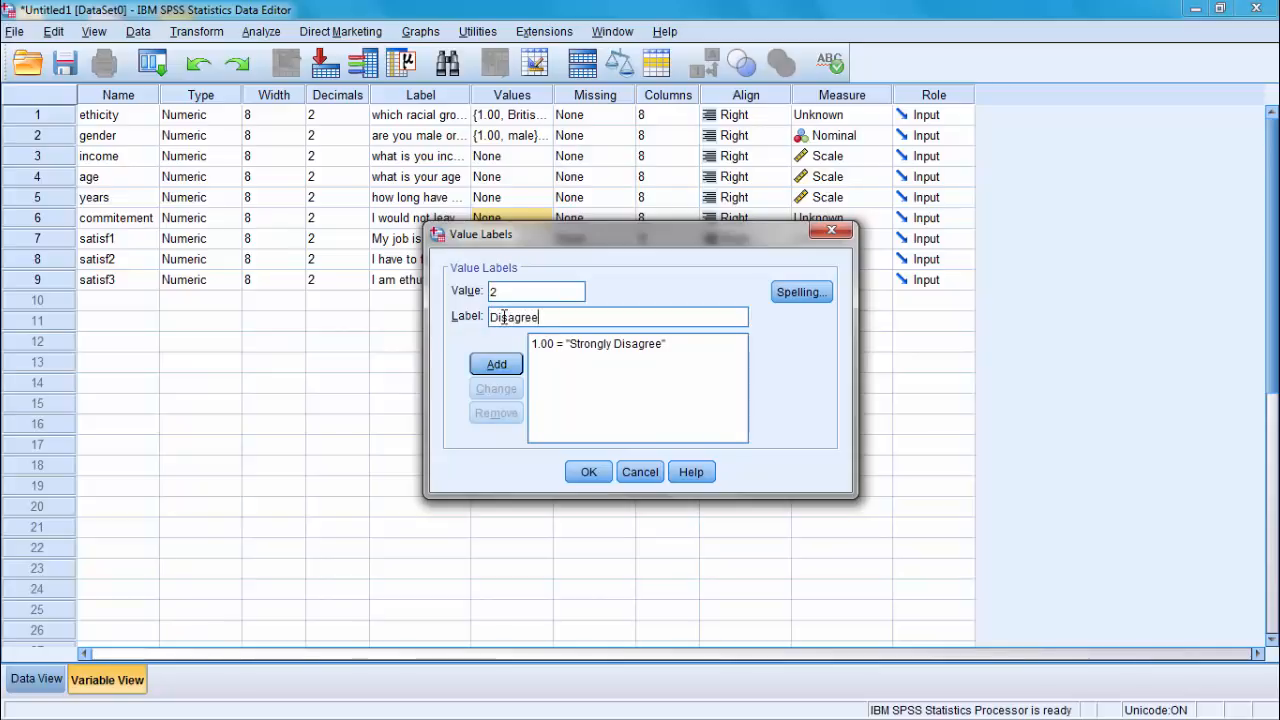
pyautogui.click(505, 364)
pyautogui.write('3')
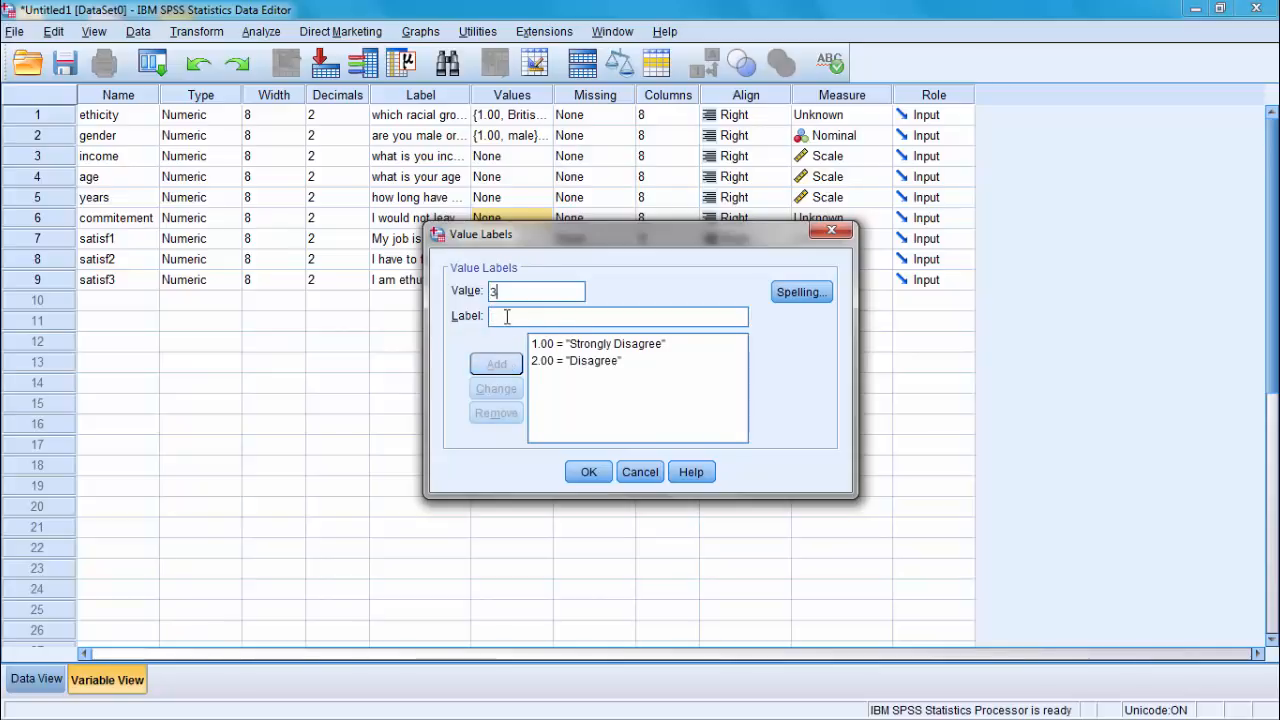
pyautogui.write('.00 = "Unde')
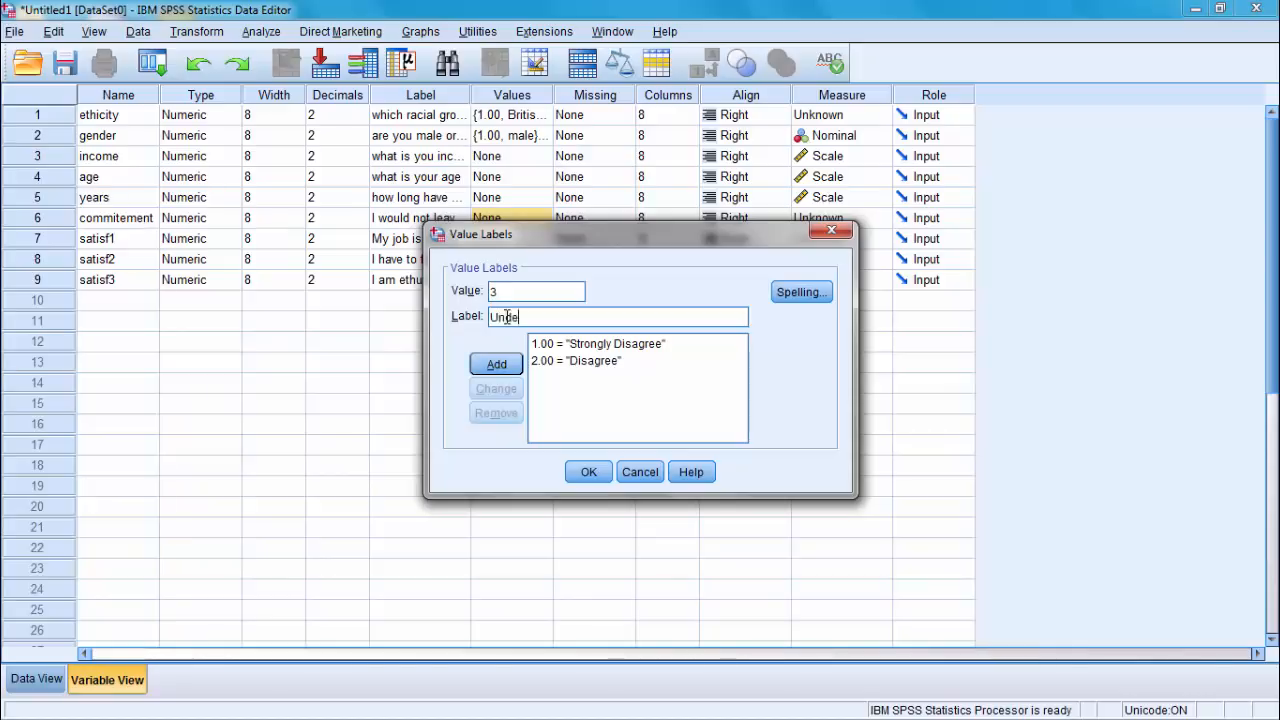
pyautogui.write('cided')
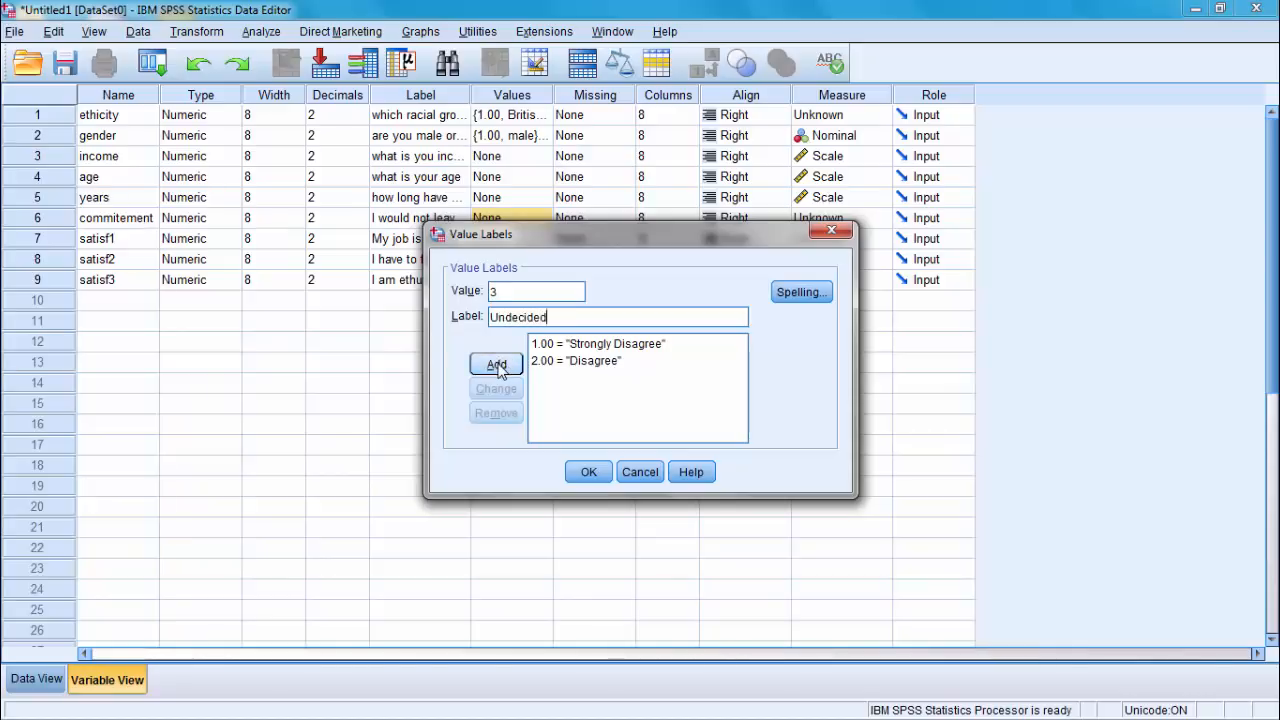
pyautogui.click(499, 366)
# Step: Add the value labels 4 = "Agree" and 5 = "Strongly agree" to the commitement variable and accept the label set
pyautogui.write('4')
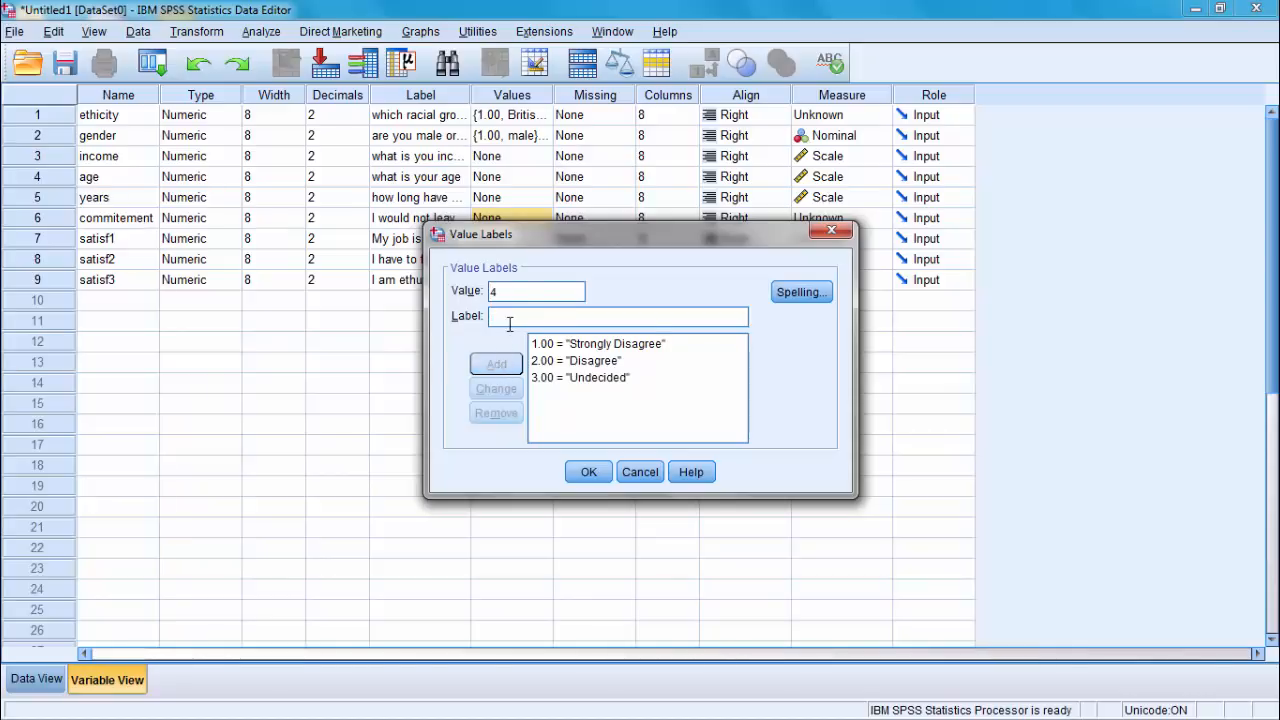
pyautogui.click(509, 320)
pyautogui.write('Ag')
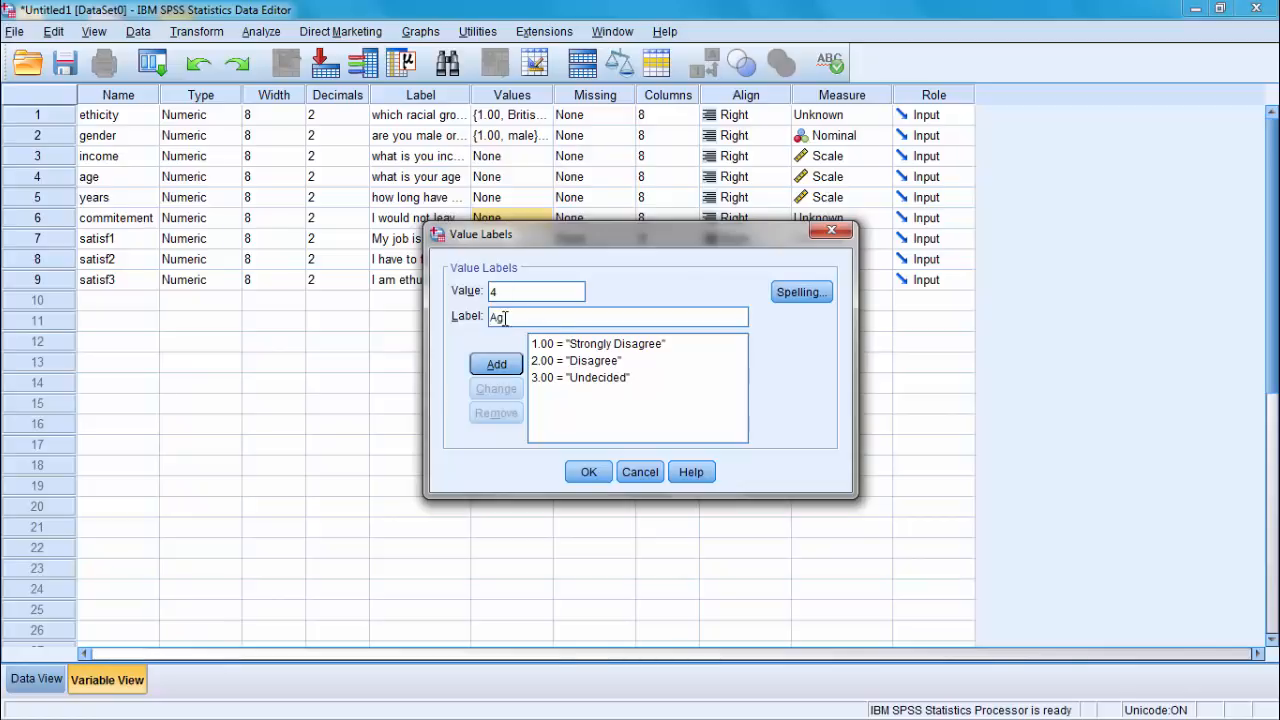
pyautogui.write('ree')
pyautogui.click(497, 368)
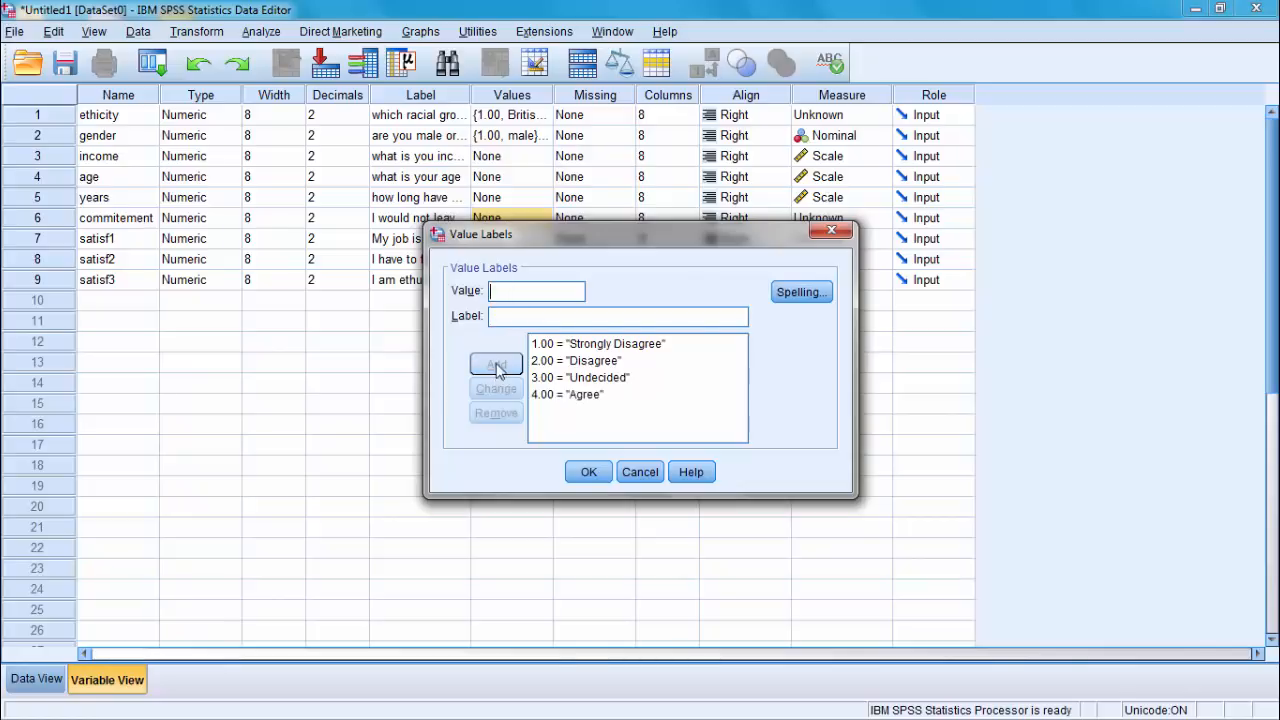
pyautogui.write('5')
pyautogui.click(510, 320)
pyautogui.write('Stron')
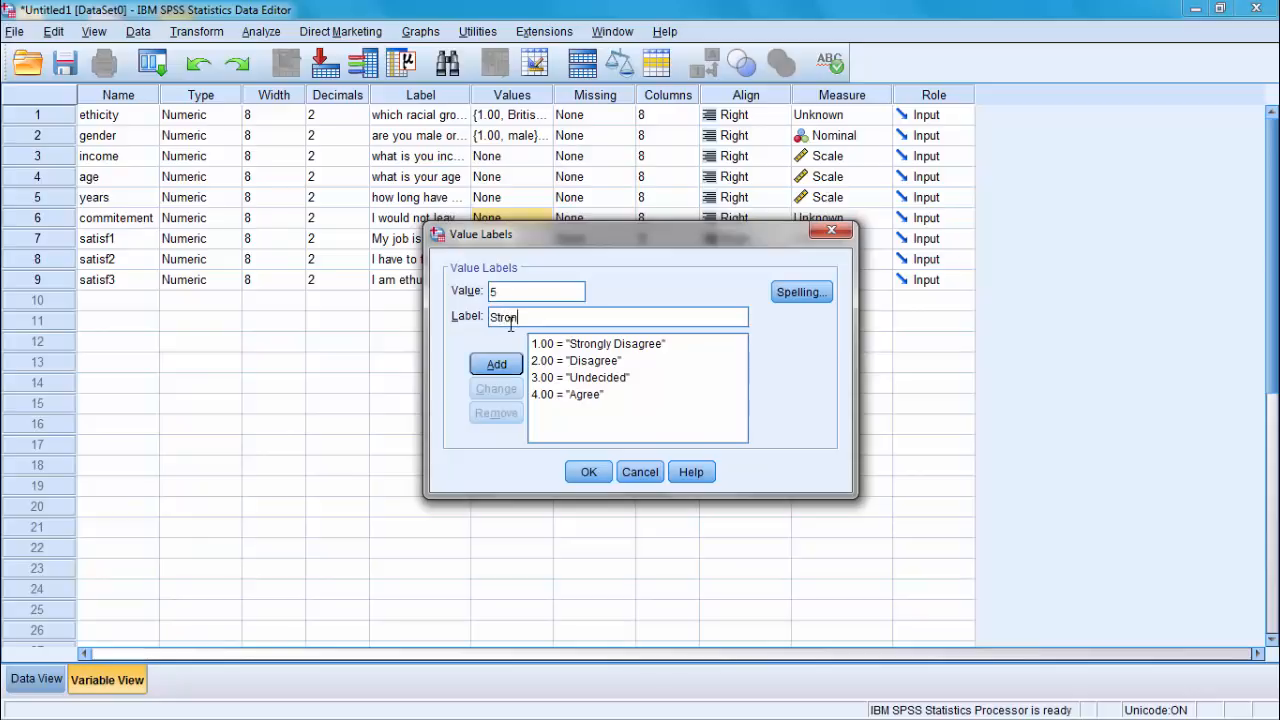
pyautogui.write('gly agree')
pyautogui.click(497, 363)
pyautogui.click(587, 472)
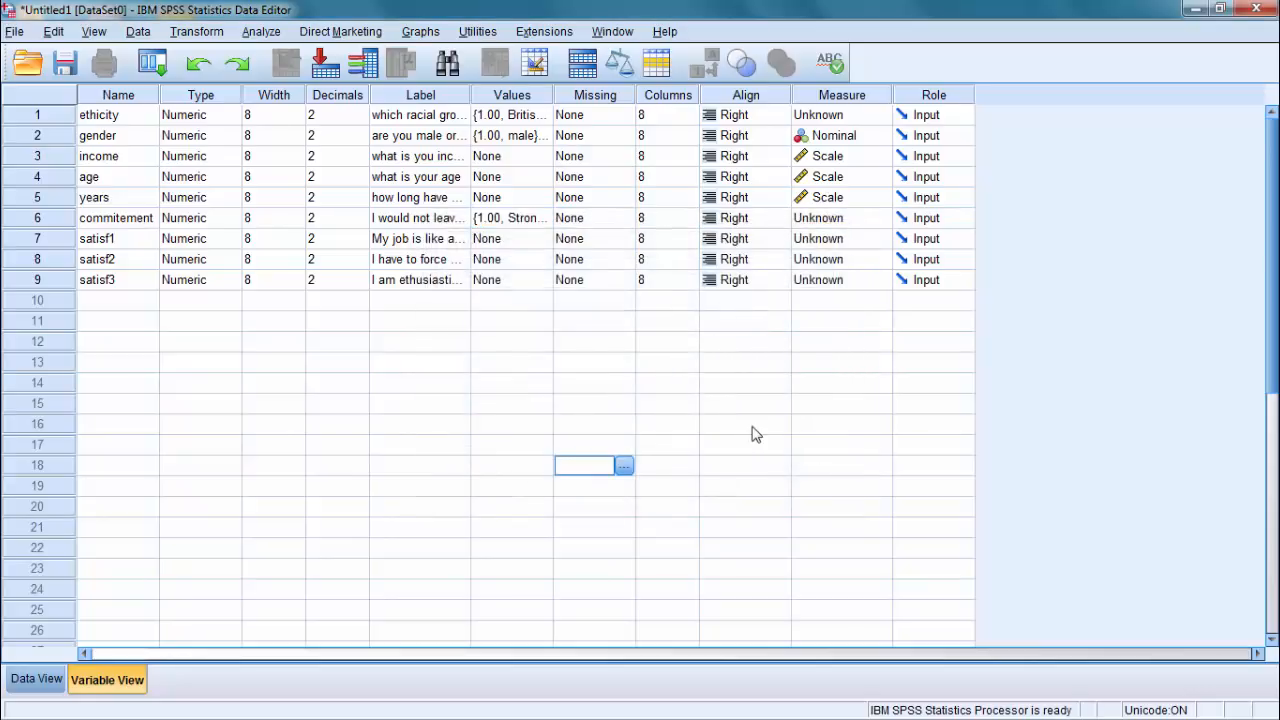
# Step: Copy the commitement variable's value labels to satisf1, satisf2 and satisf3
pyautogui.rightClick(541, 222)
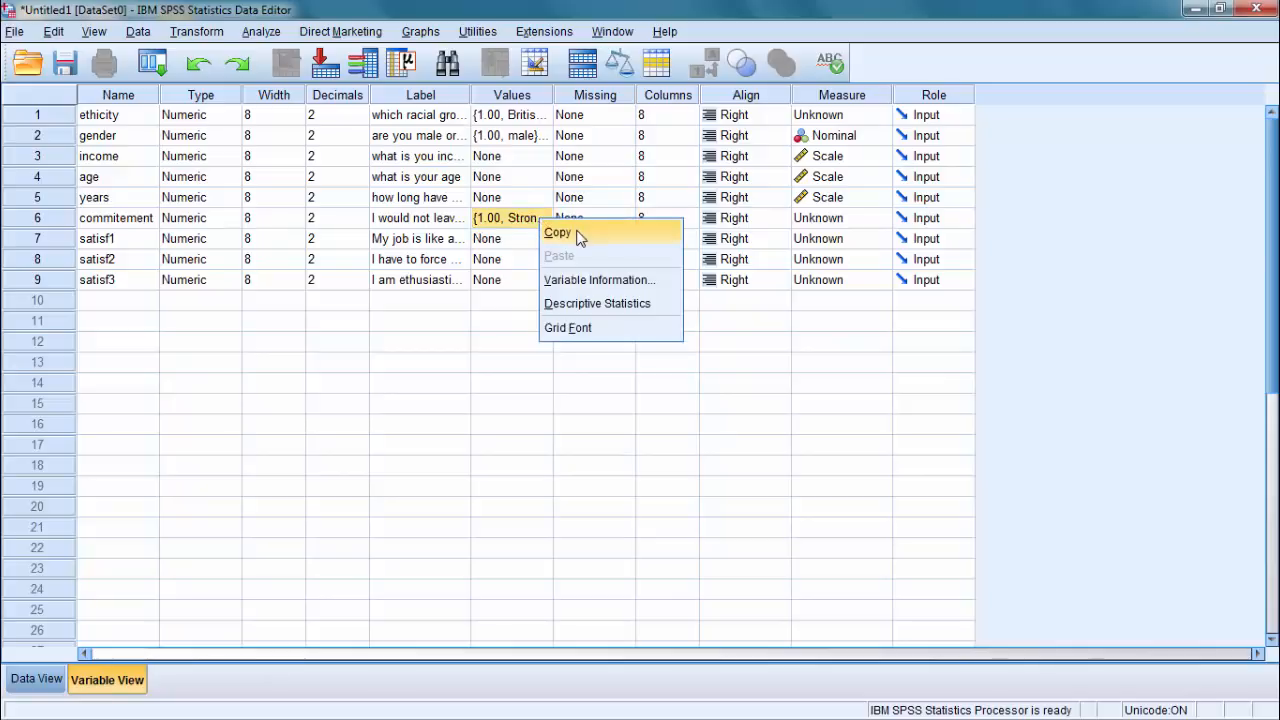
pyautogui.click(578, 237)
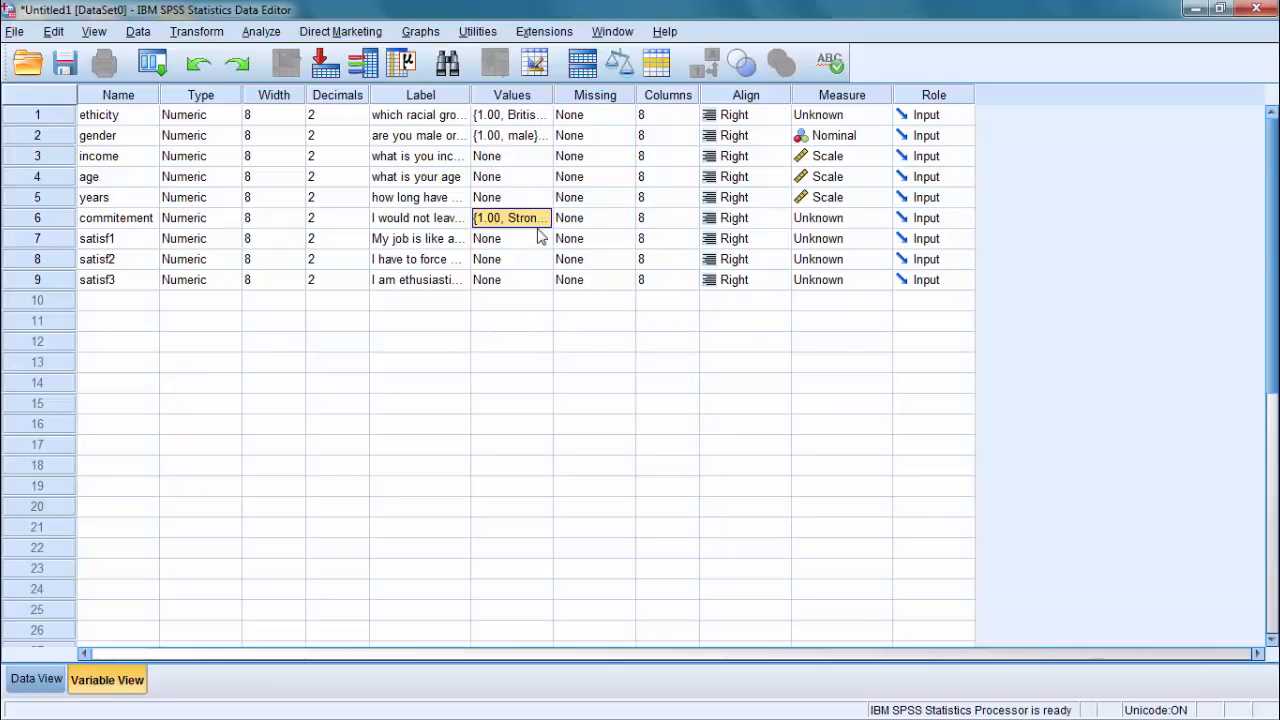
pyautogui.moveTo(535, 238); pyautogui.dragTo(527, 280)
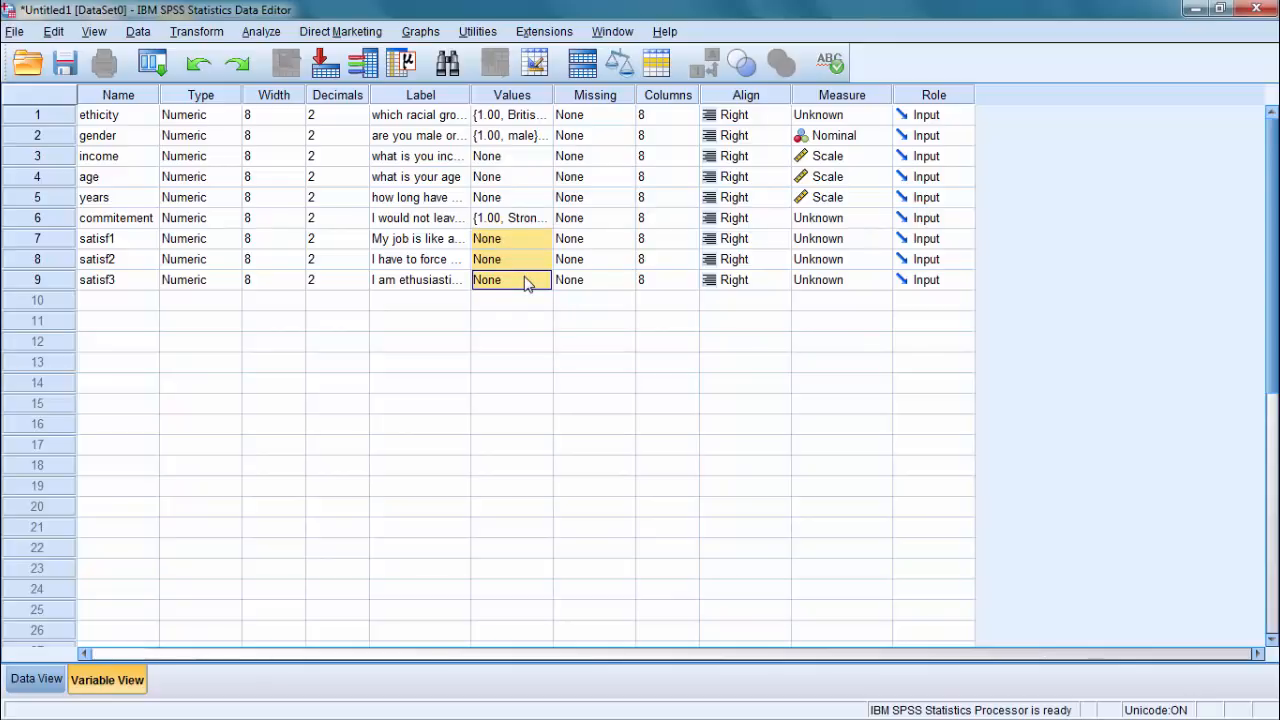
pyautogui.hotkey('ctrl', 'v')
pyautogui.click(668, 342)
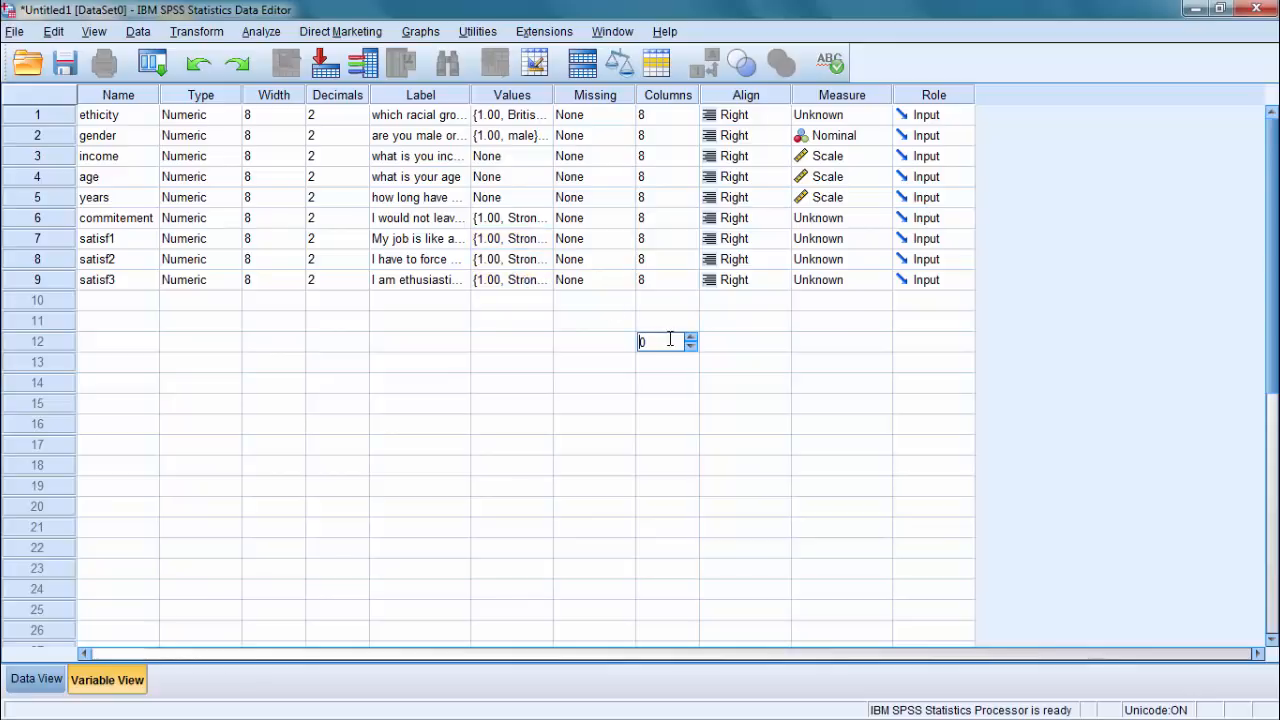
# Step: Set the measurement level of commitement, satisf1, satisf2 and satisf3 to Ordinal
pyautogui.click(530, 242)
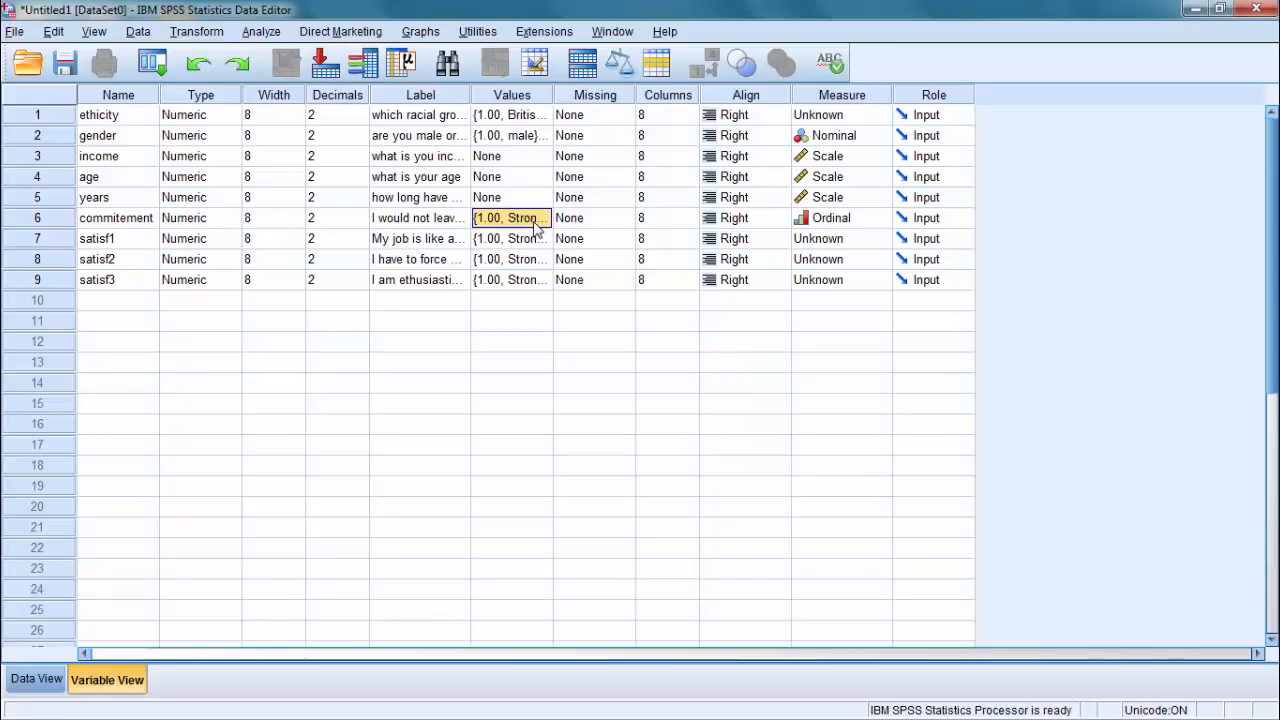
pyautogui.click(850, 226)
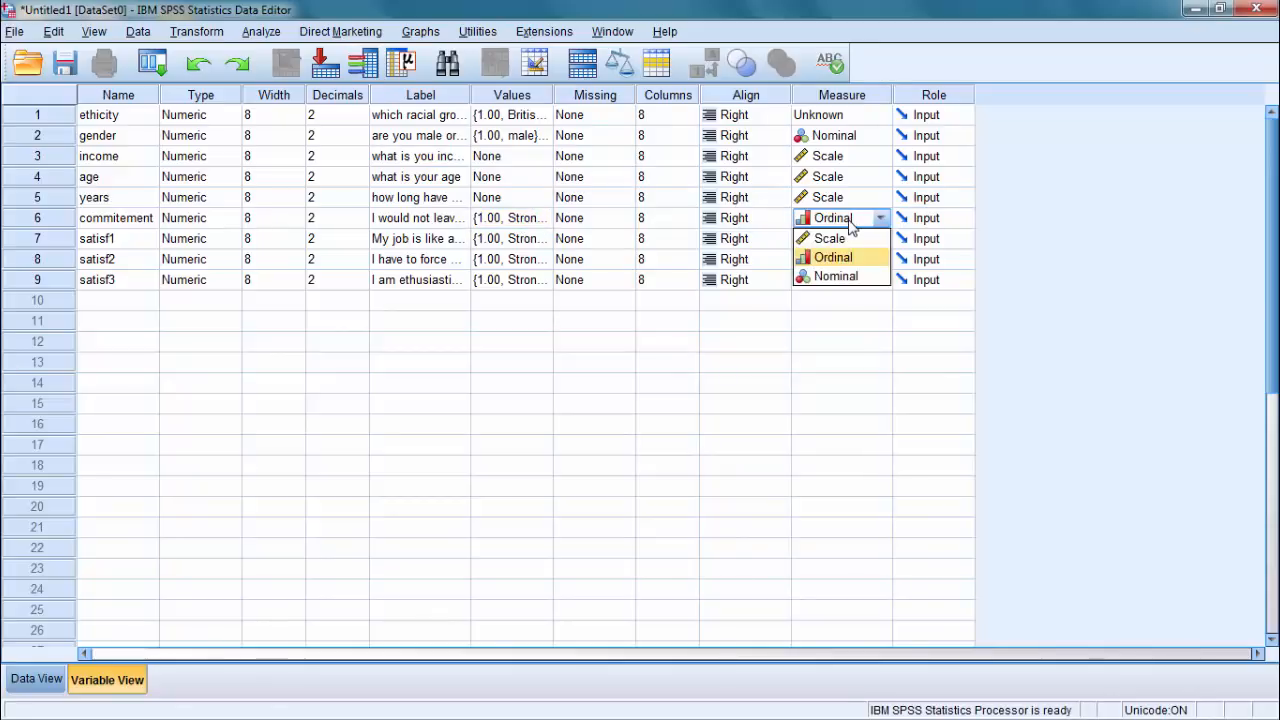
pyautogui.click(840, 258)
pyautogui.click(862, 238)
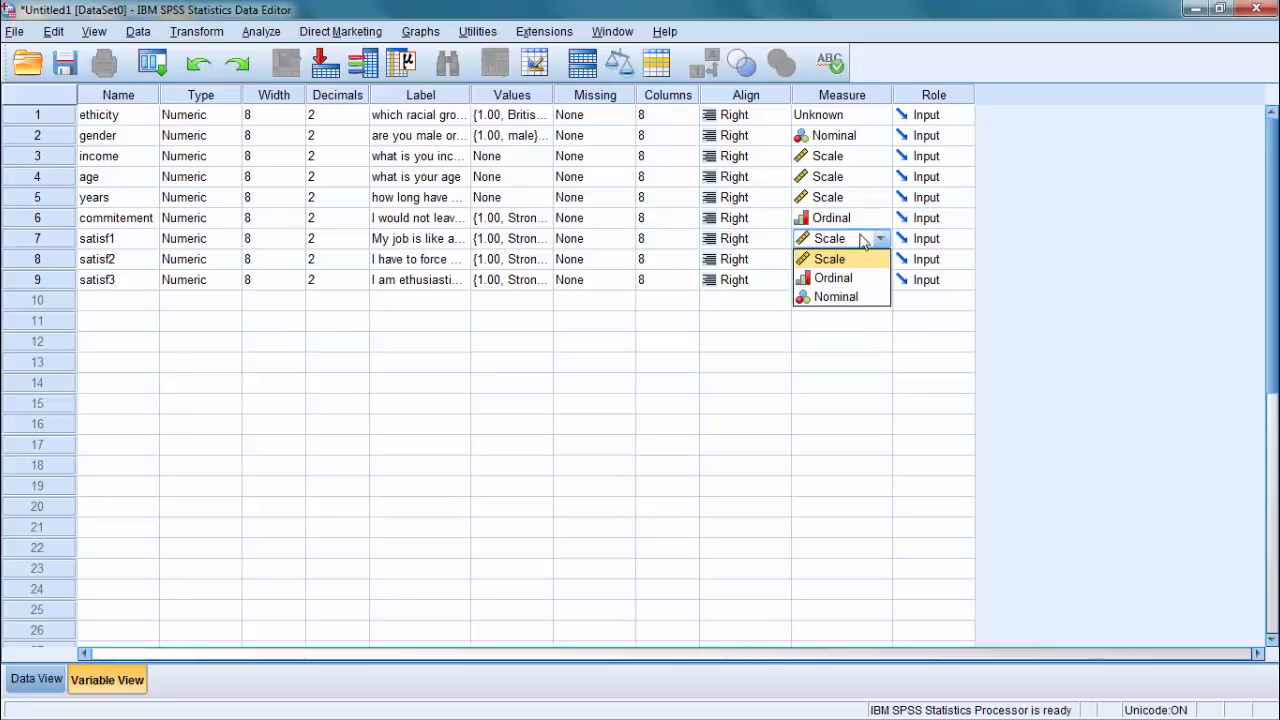
pyautogui.click(851, 278)
pyautogui.click(862, 259)
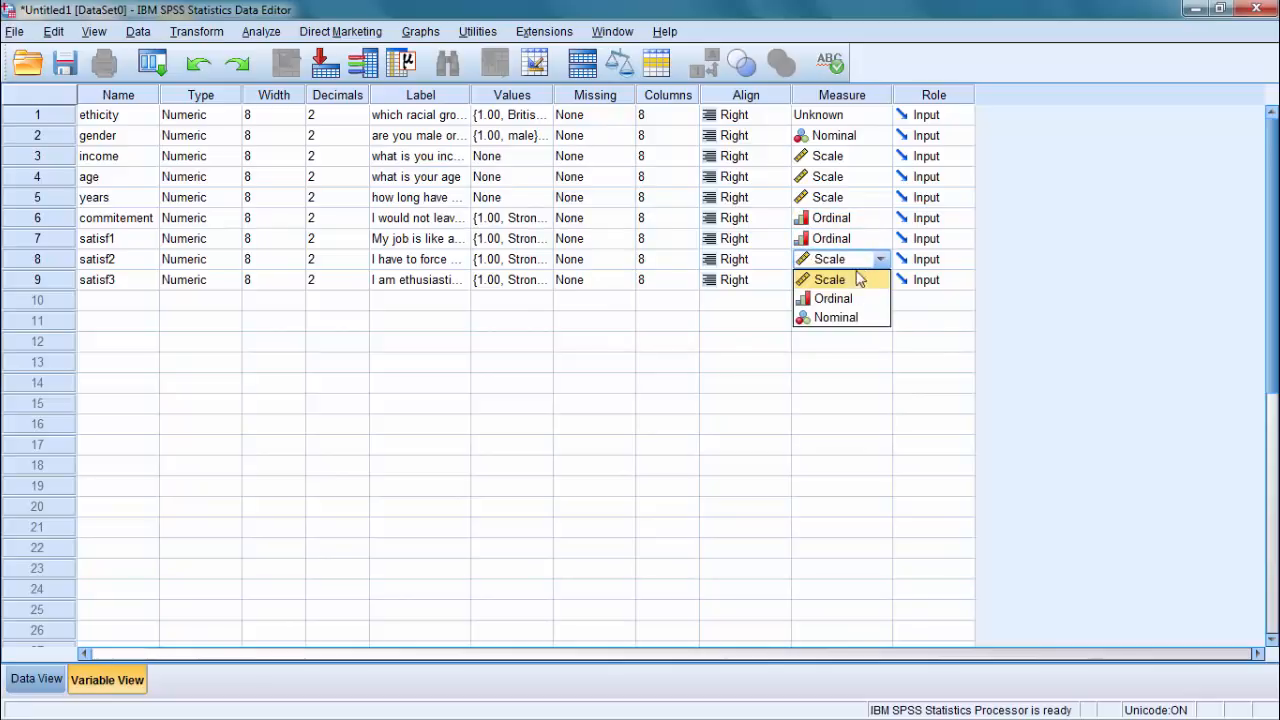
pyautogui.click(833, 298)
pyautogui.click(857, 281)
pyautogui.click(835, 298)
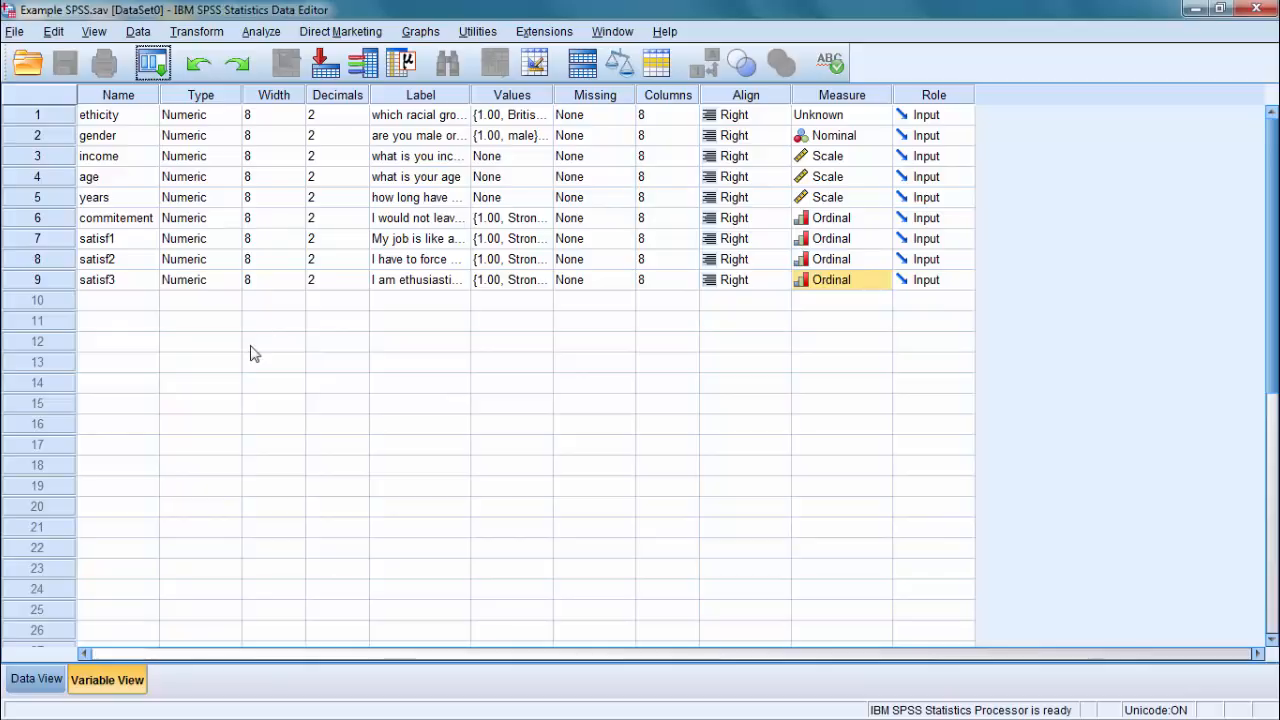
# Step: Switch to the data sheet and enter ethicity 2 and gender 2 for the first case
pyautogui.hotkey('ctrl', 't')
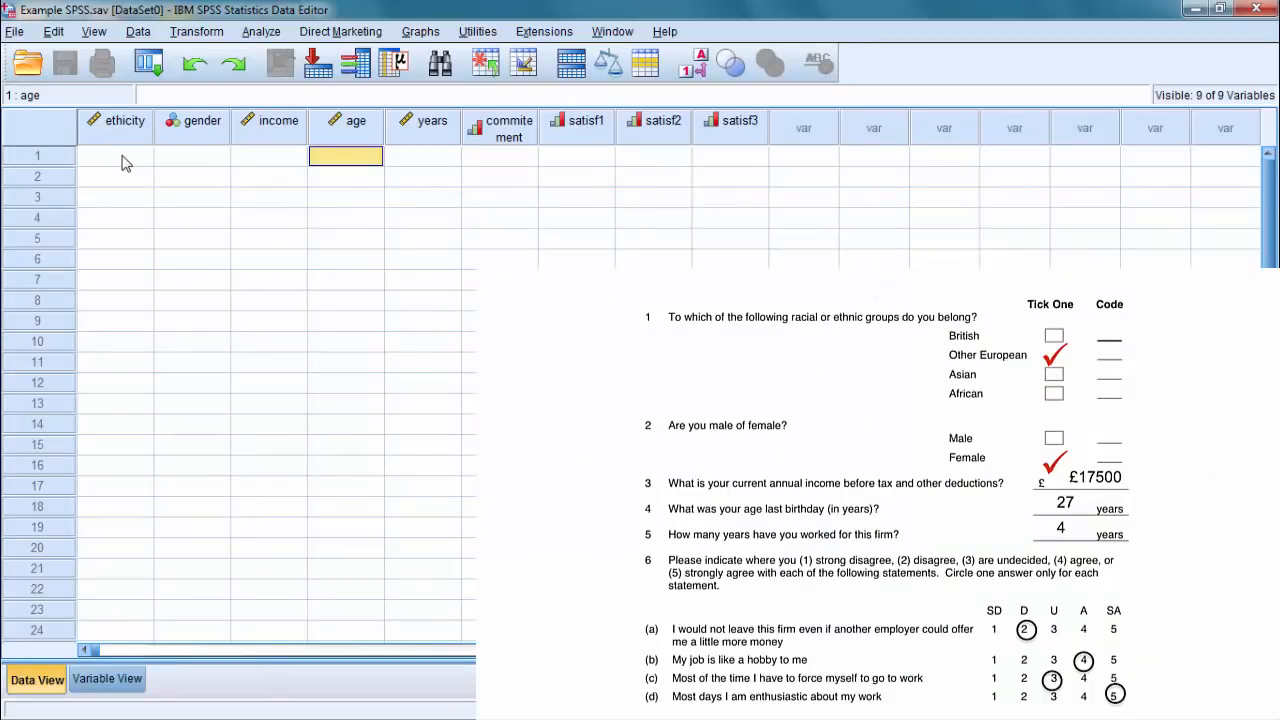
pyautogui.click(124, 163)
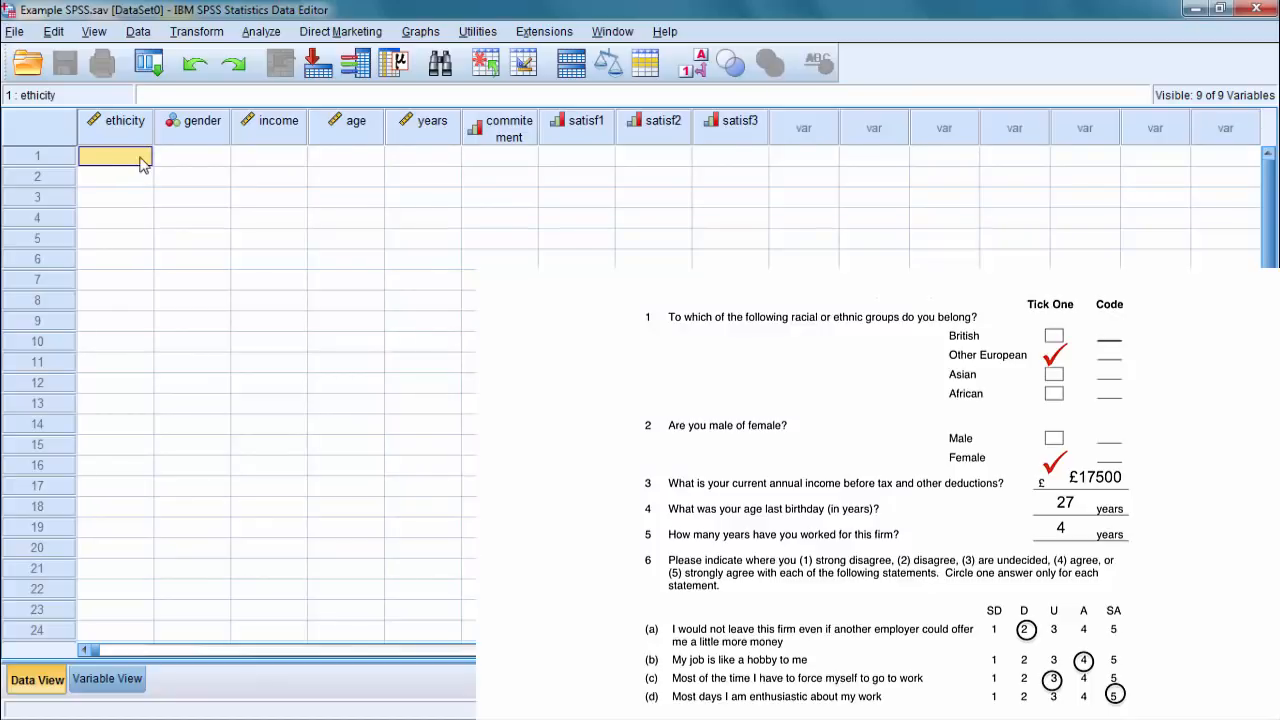
pyautogui.write('2')
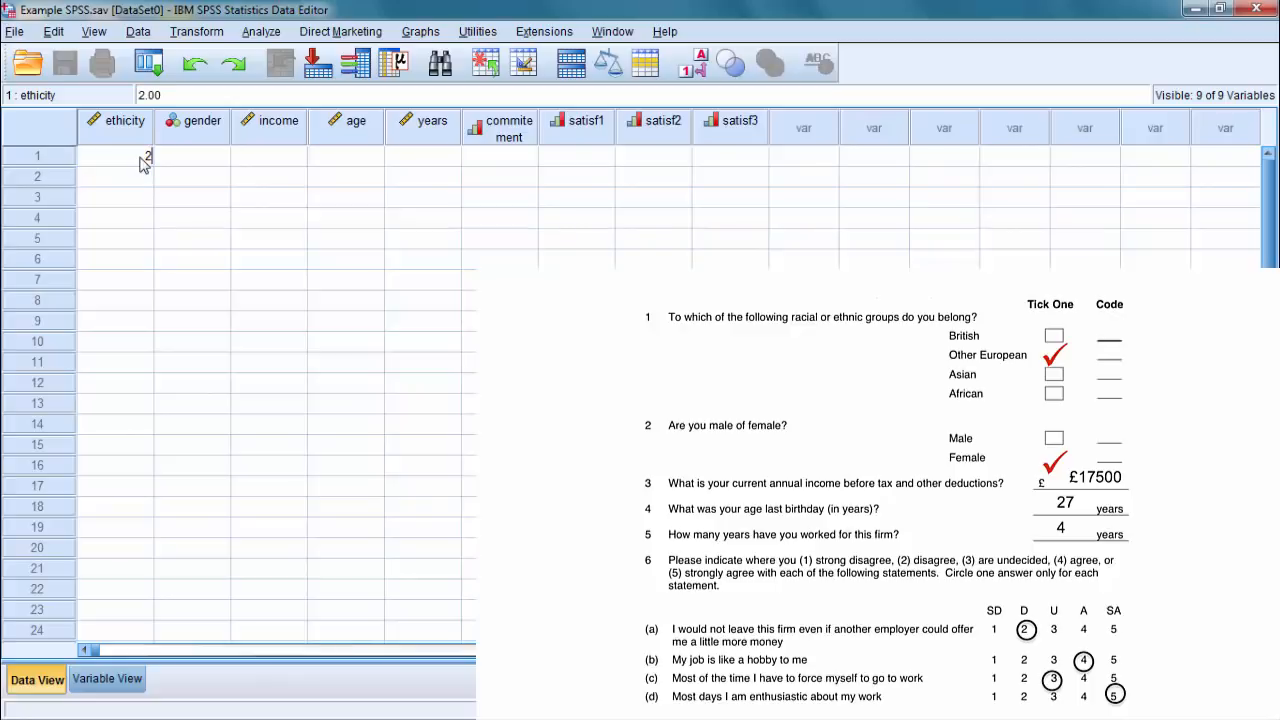
pyautogui.click(180, 165)
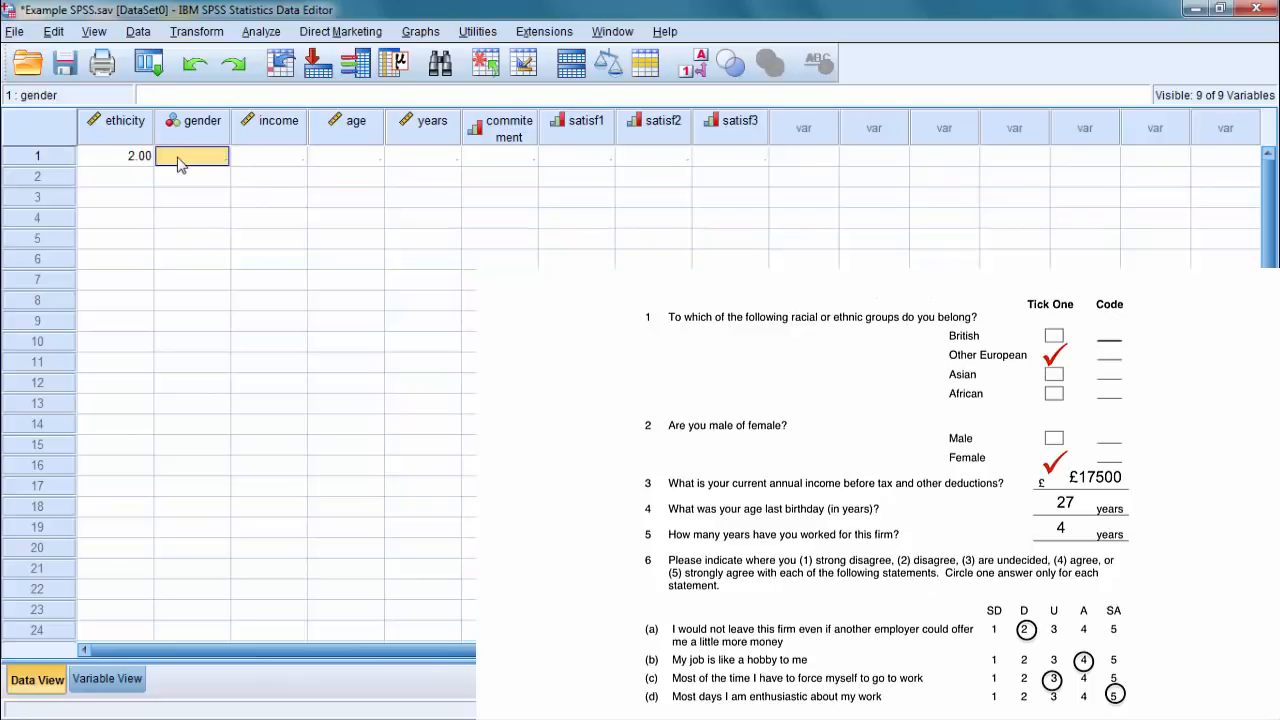
pyautogui.write('2')
# Step: Enter income 17500, age 27 and years 4 for the first case
pyautogui.click(251, 163)
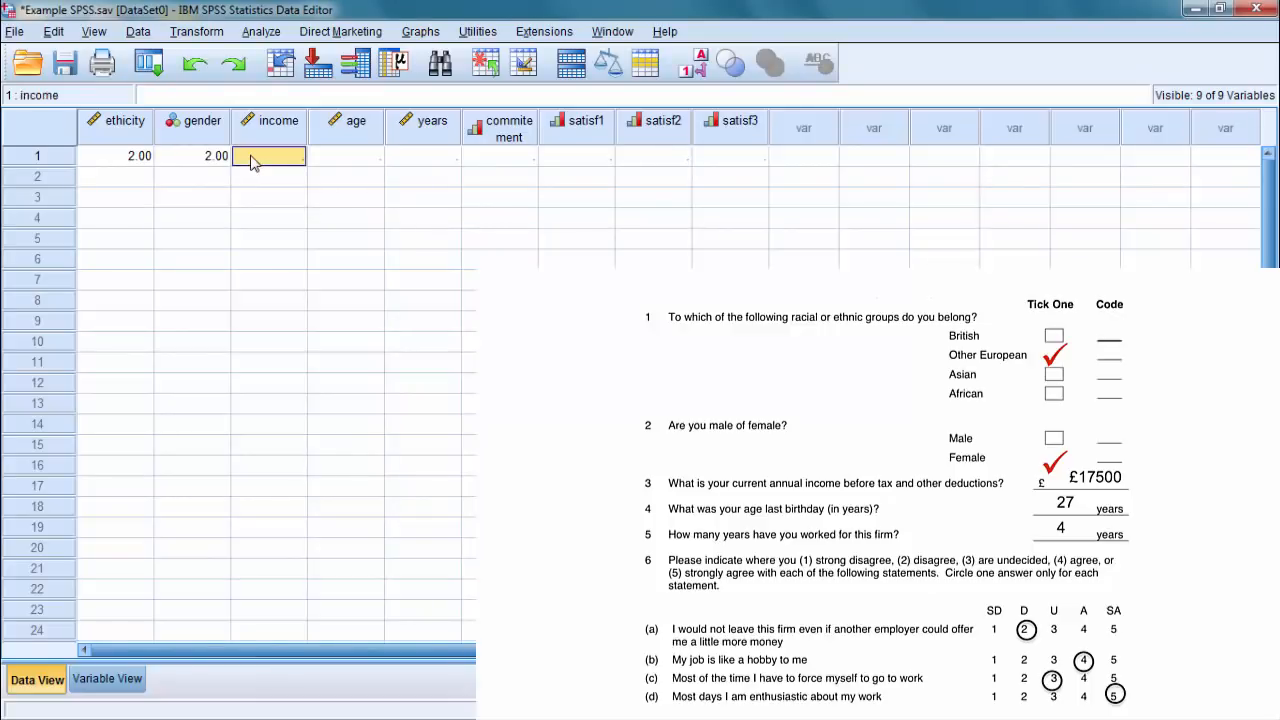
pyautogui.write('17500')
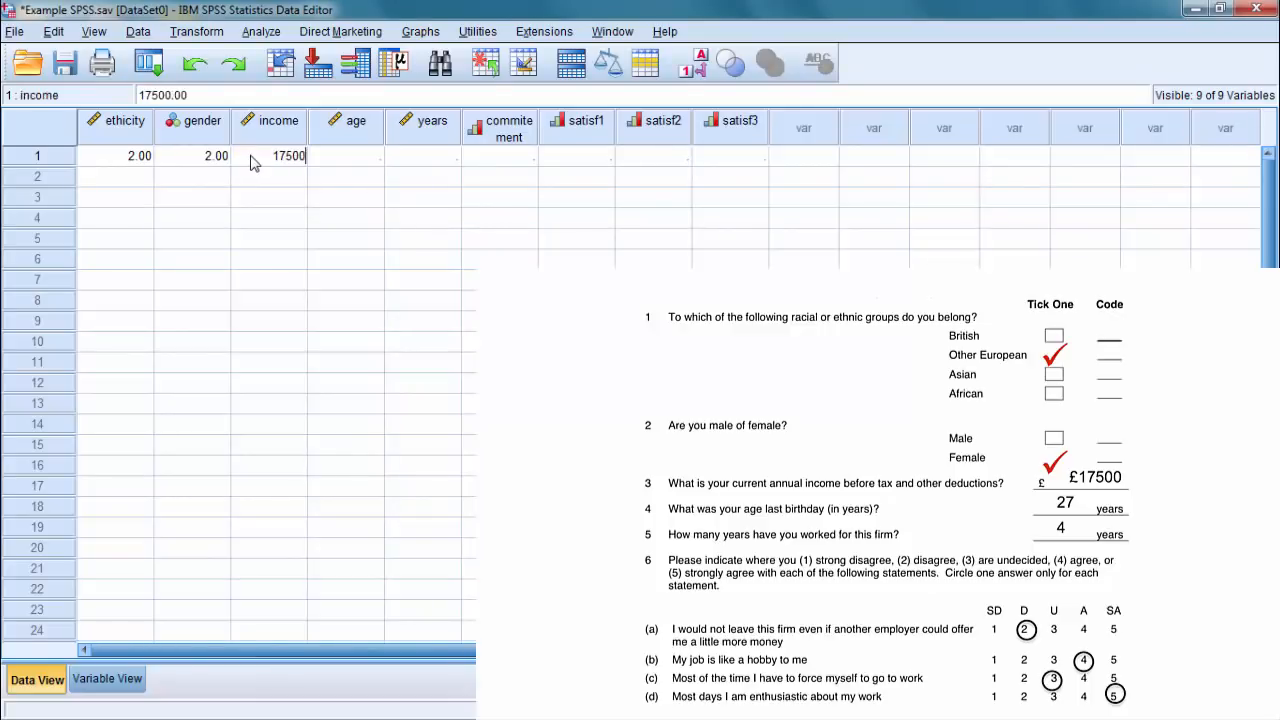
pyautogui.click(368, 157)
pyautogui.write('27')
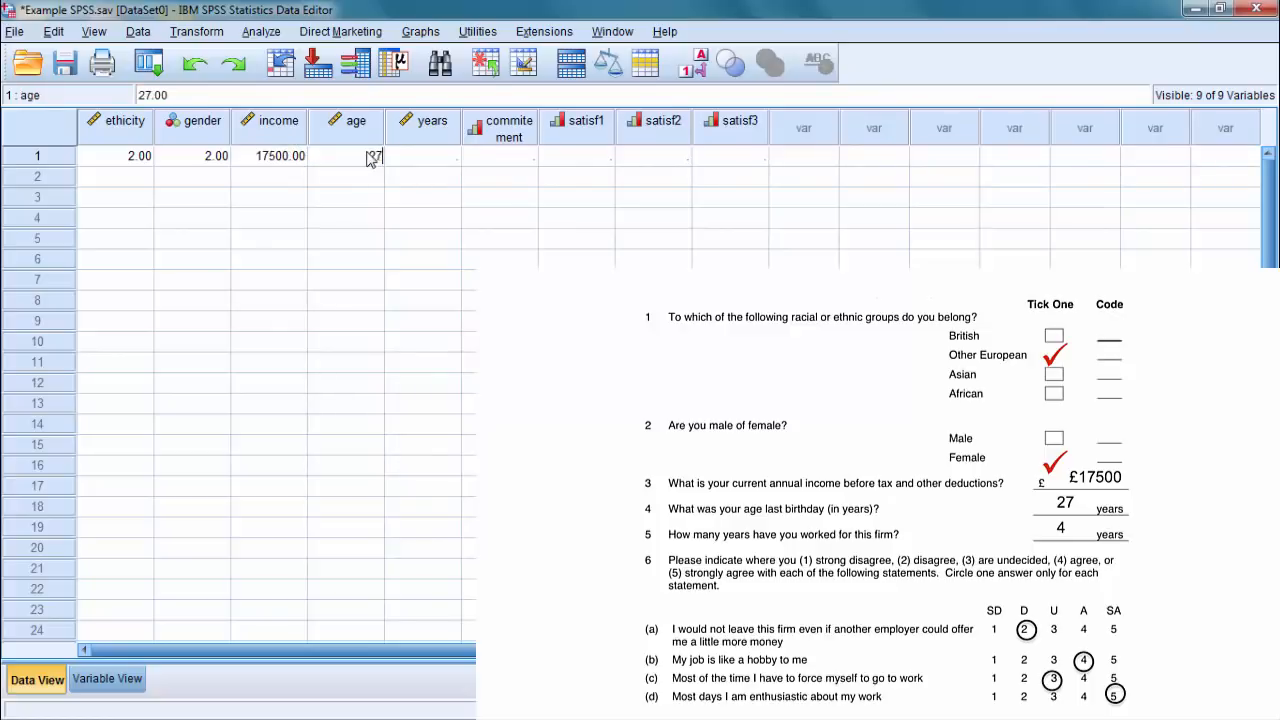
pyautogui.click(452, 163)
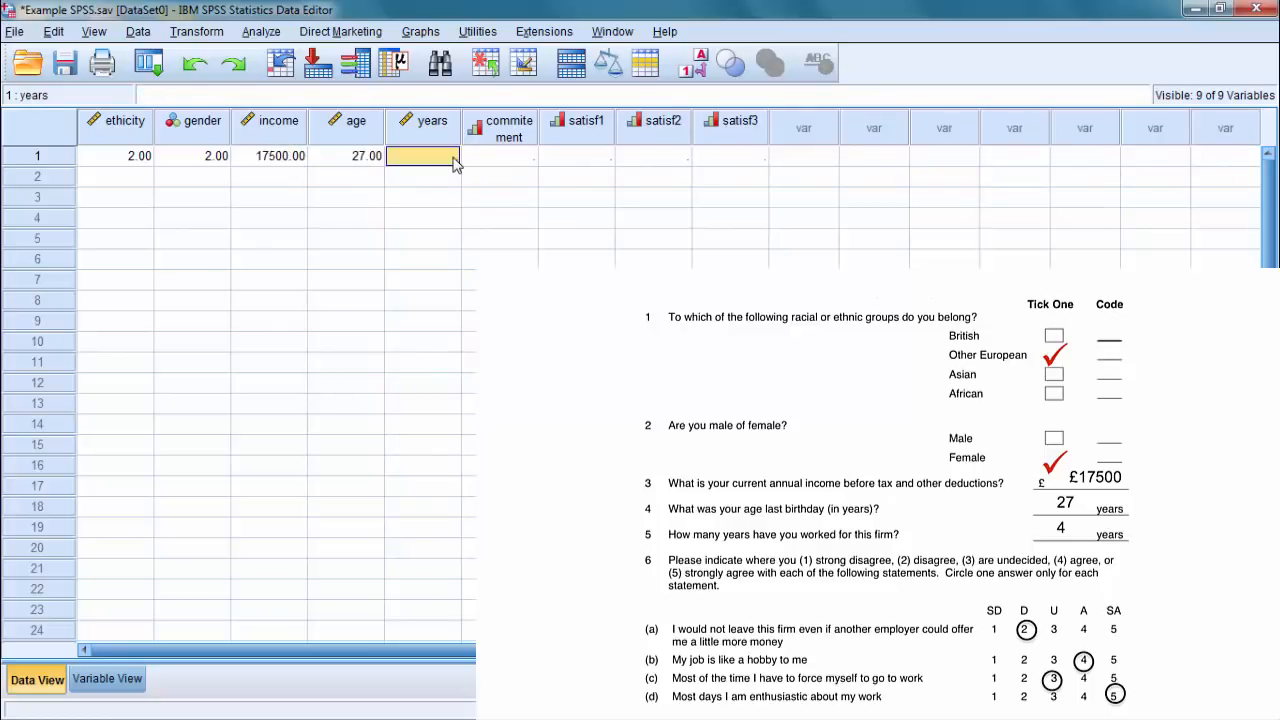
pyautogui.write('4')
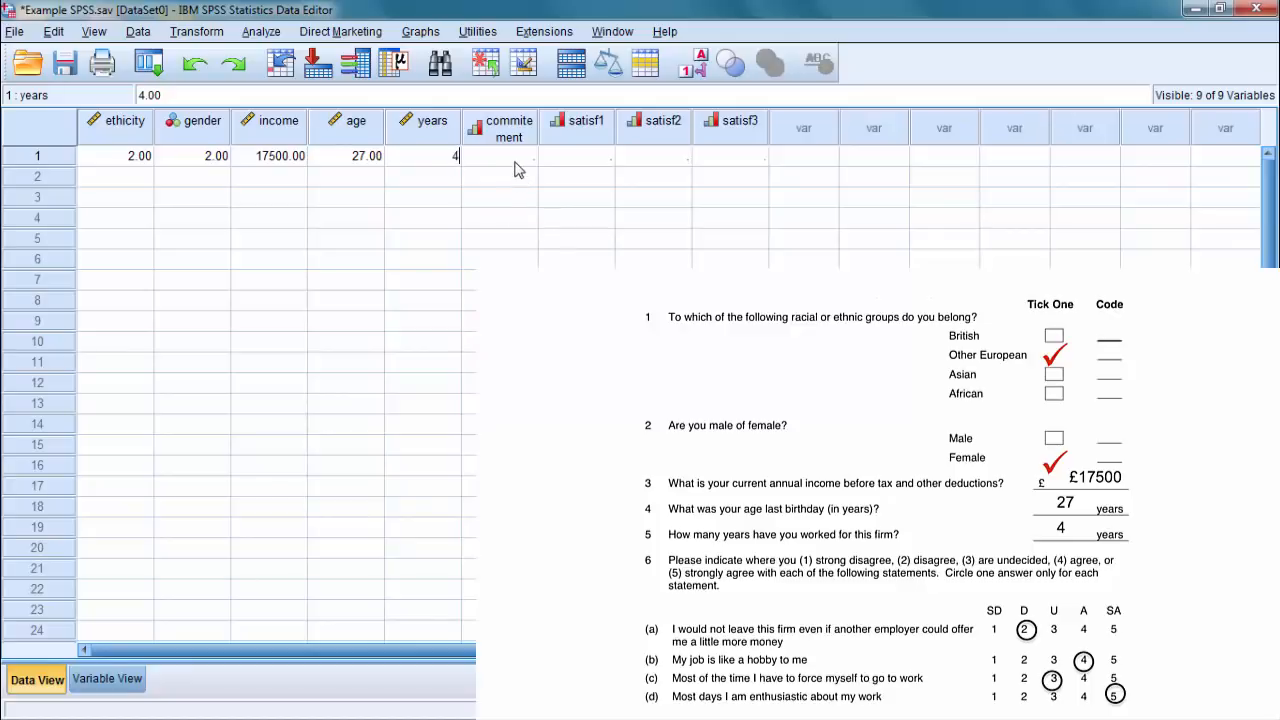
# Step: Enter commitement 2 and satisf1 4 for the first case
pyautogui.click(517, 163)
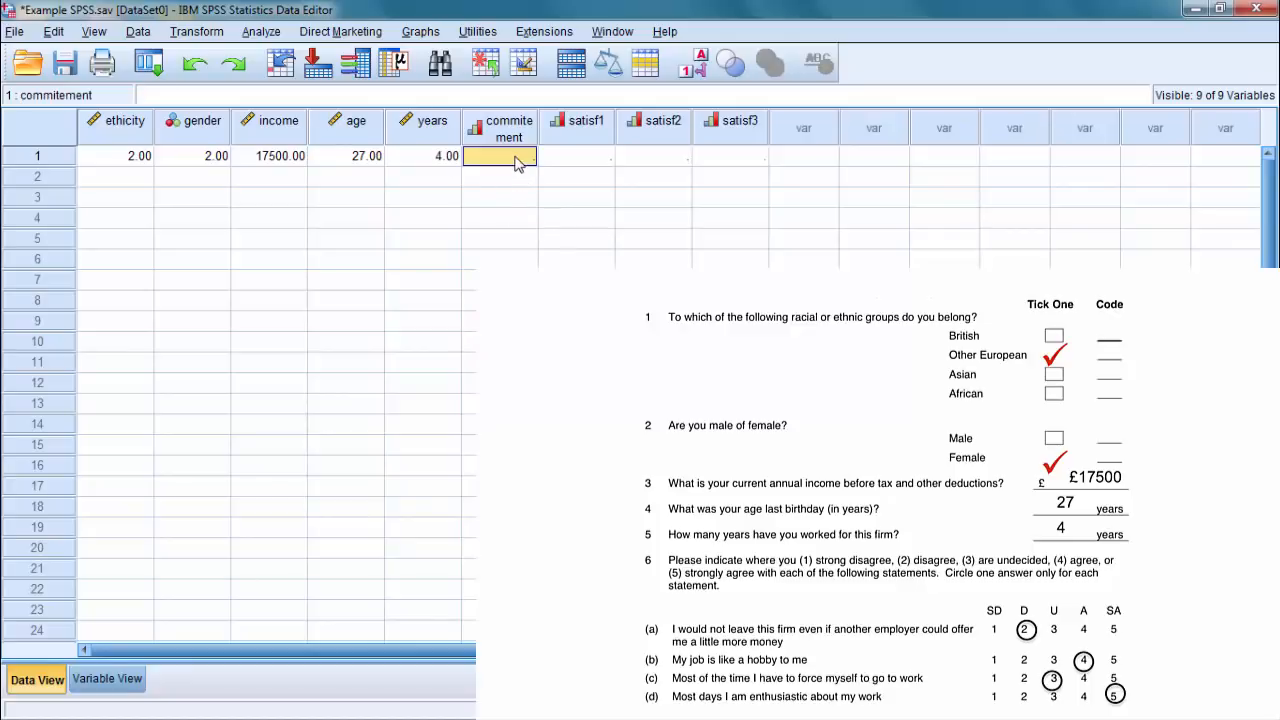
pyautogui.write('2')
pyautogui.click(577, 166)
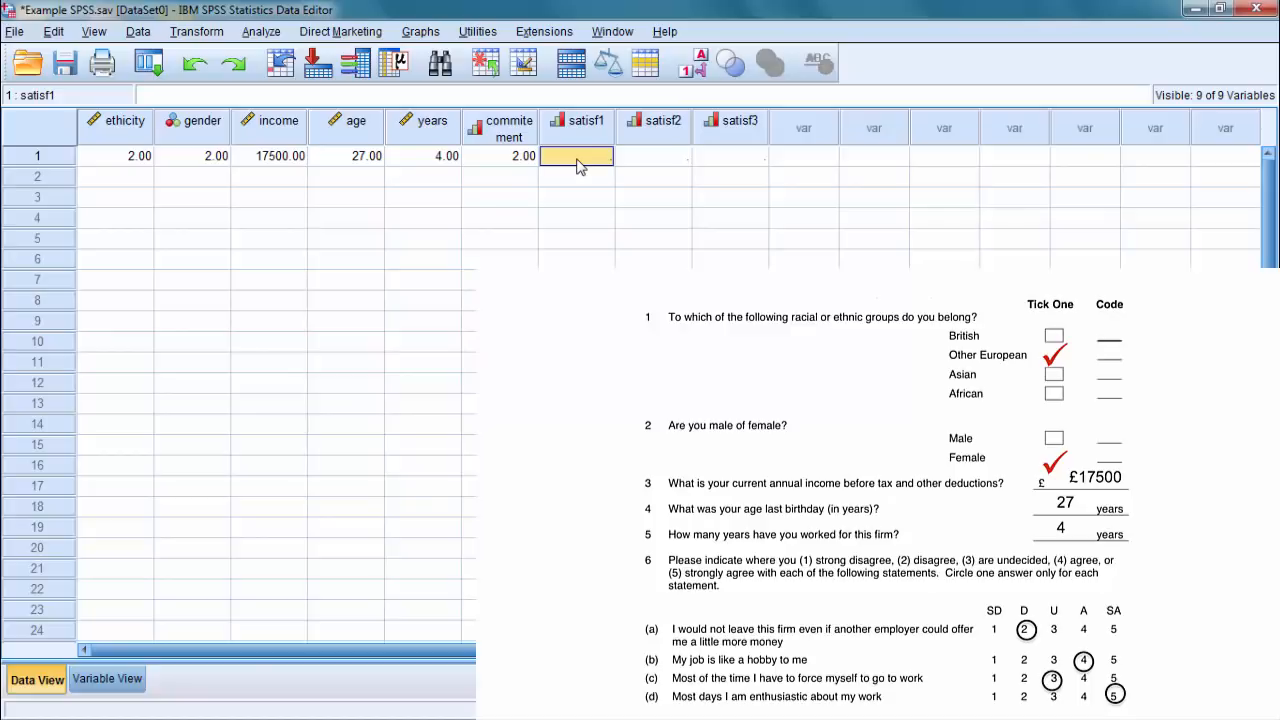
pyautogui.write('4')
# Step: Enter satisf2 3 and satisf3 5 to complete the first case
pyautogui.click(653, 163)
pyautogui.click(668, 160)
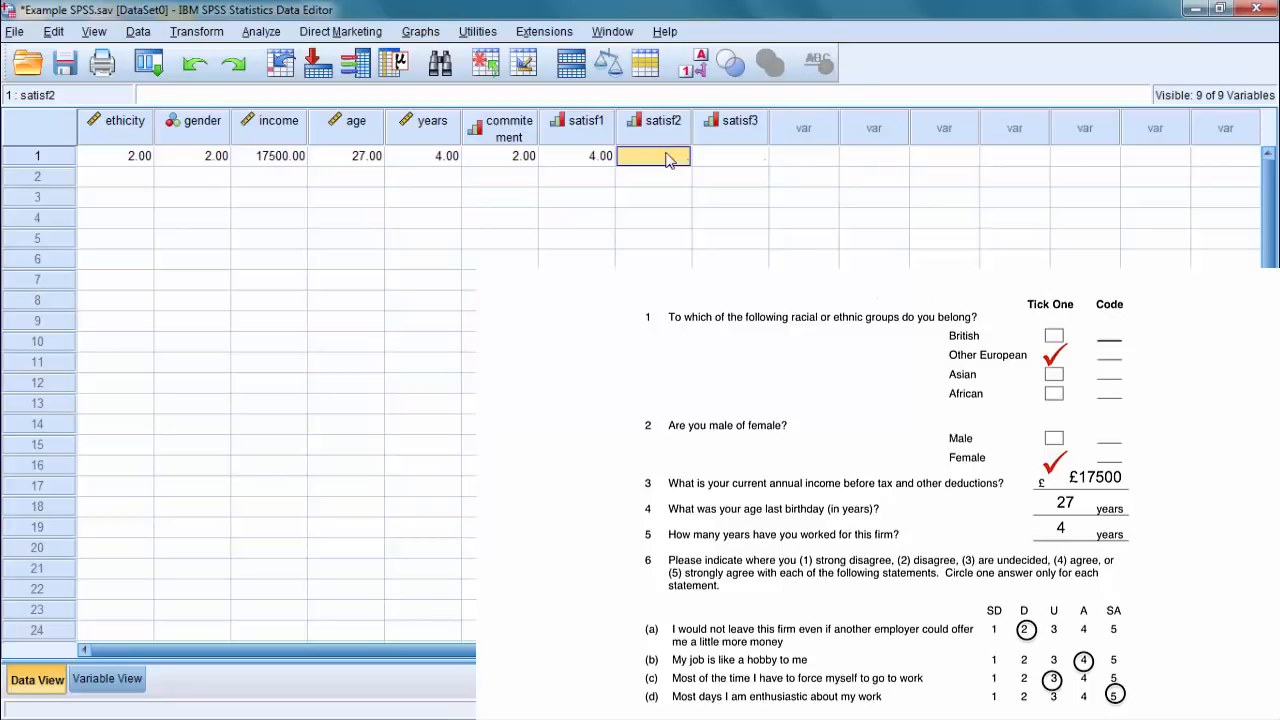
pyautogui.write('3')
pyautogui.click(727, 160)
pyautogui.write('5')
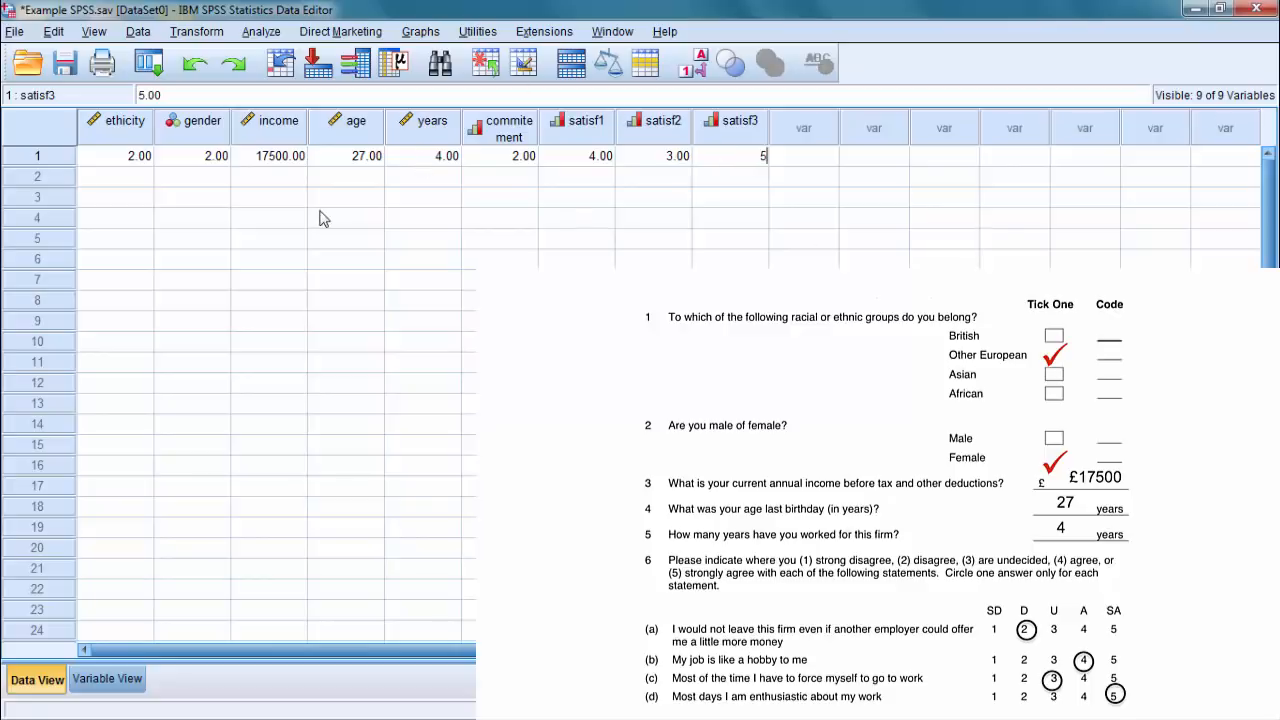
pyautogui.click(63, 182)
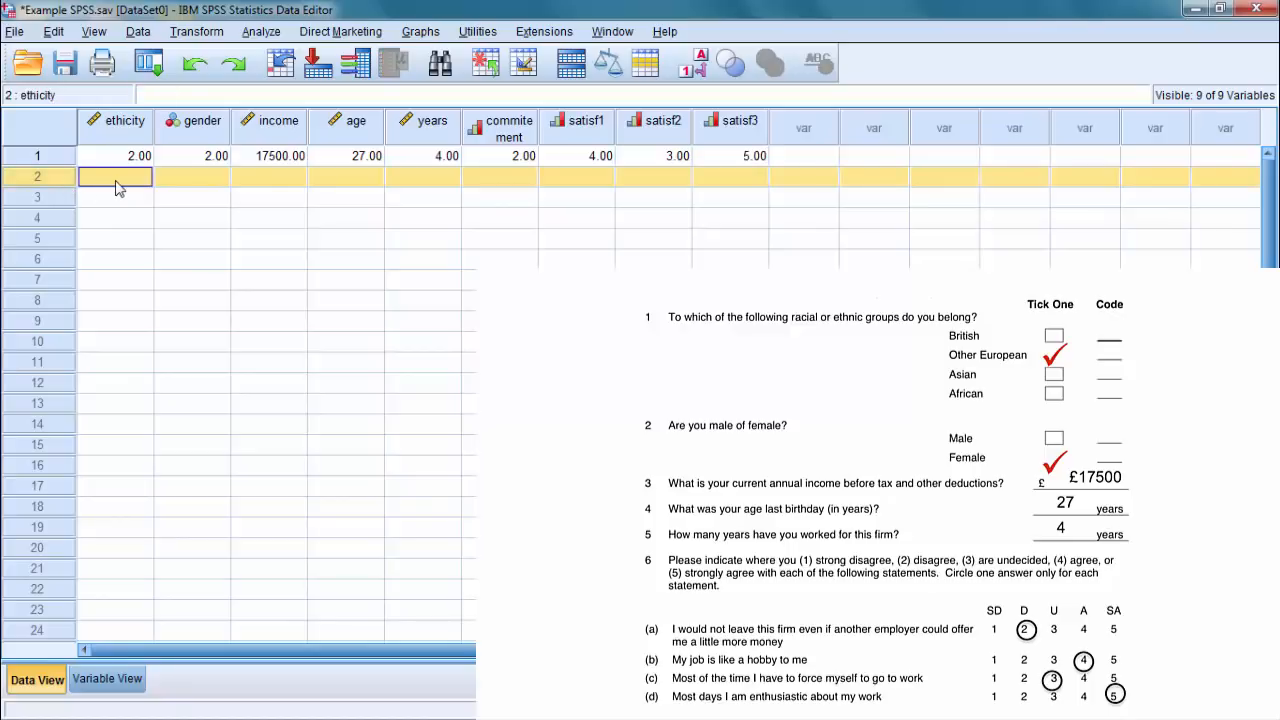